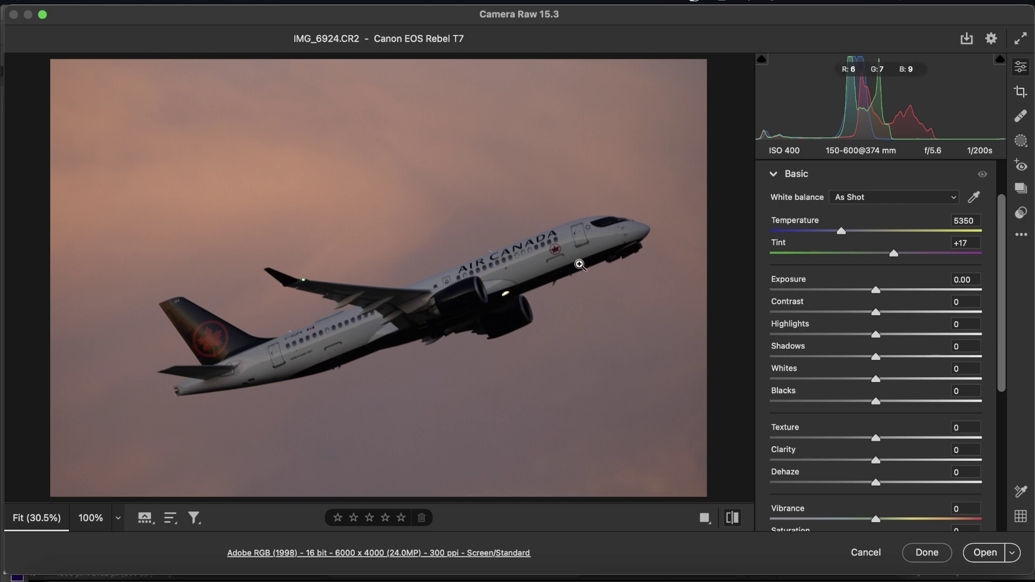
Step: Inspect the airplane up close and raise the raw photo's Shadows to +29
left_click(545, 270)
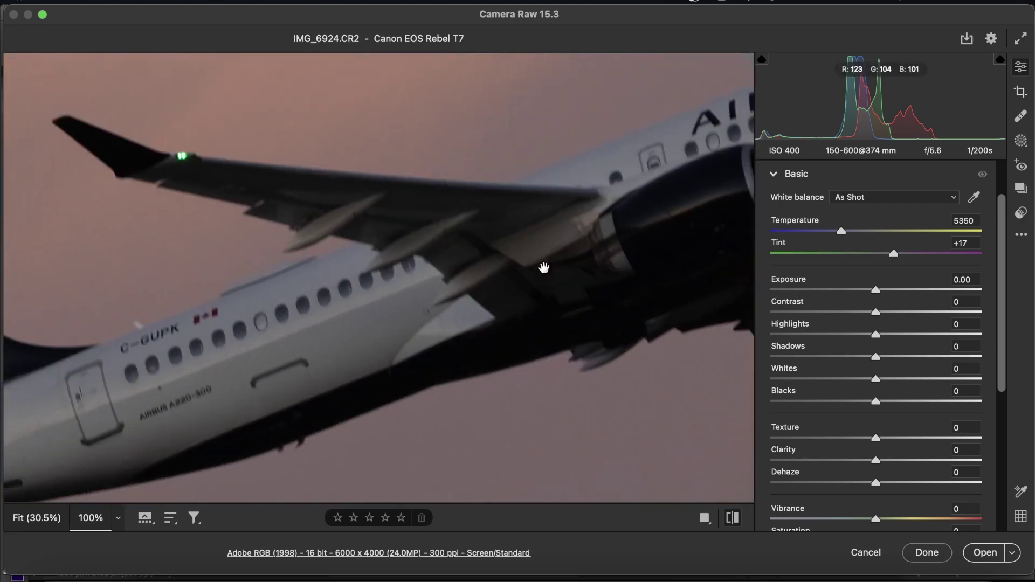
scroll(544, 268, "left", 2)
scroll(194, 383, "left", 8)
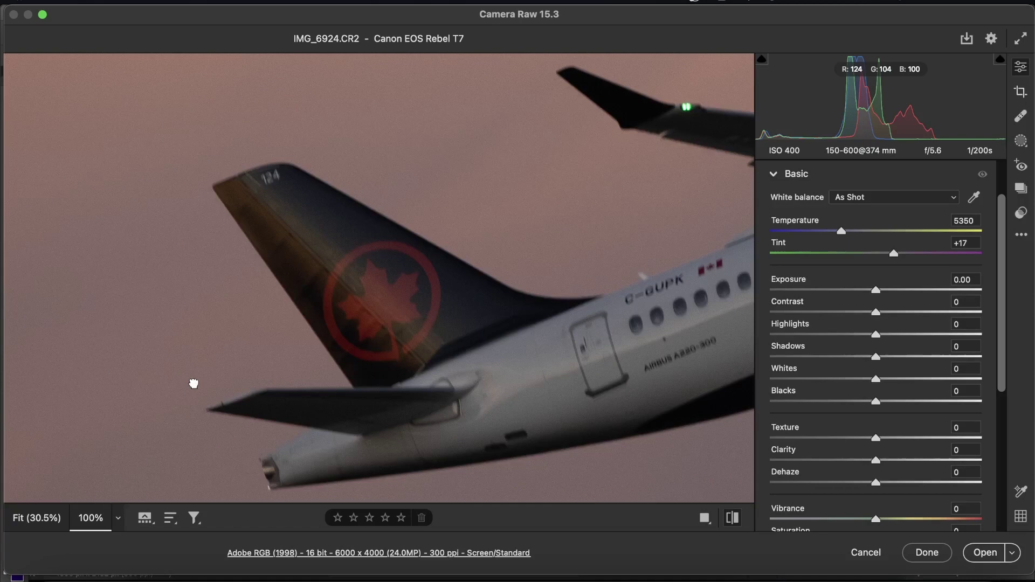
left_click(193, 383)
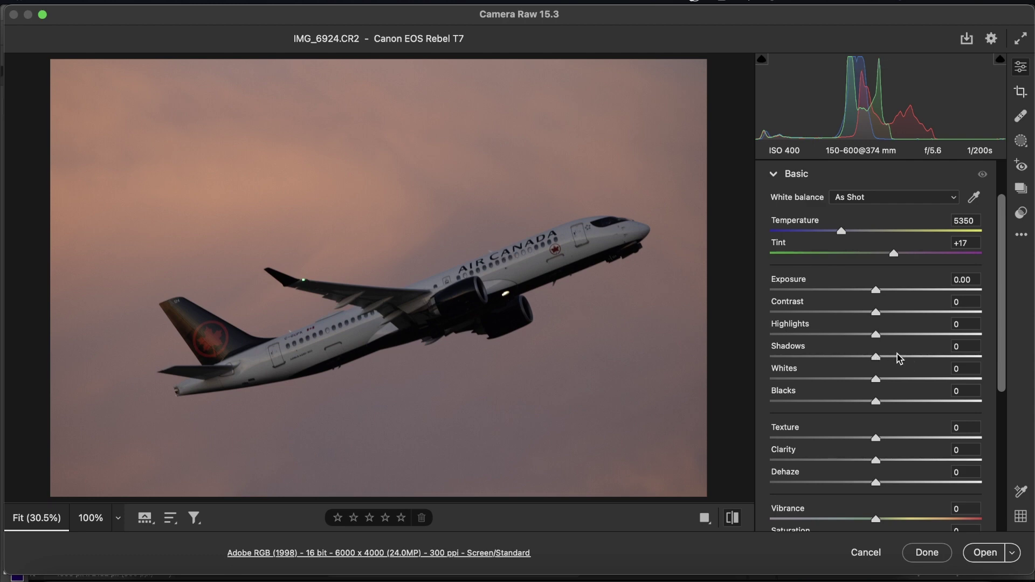
mouse_move(899, 358)
left_mouse_down()
mouse_move(881, 358)
mouse_move(1025, 376)
mouse_move(906, 370)
left_mouse_up()
left_click(402, 338)
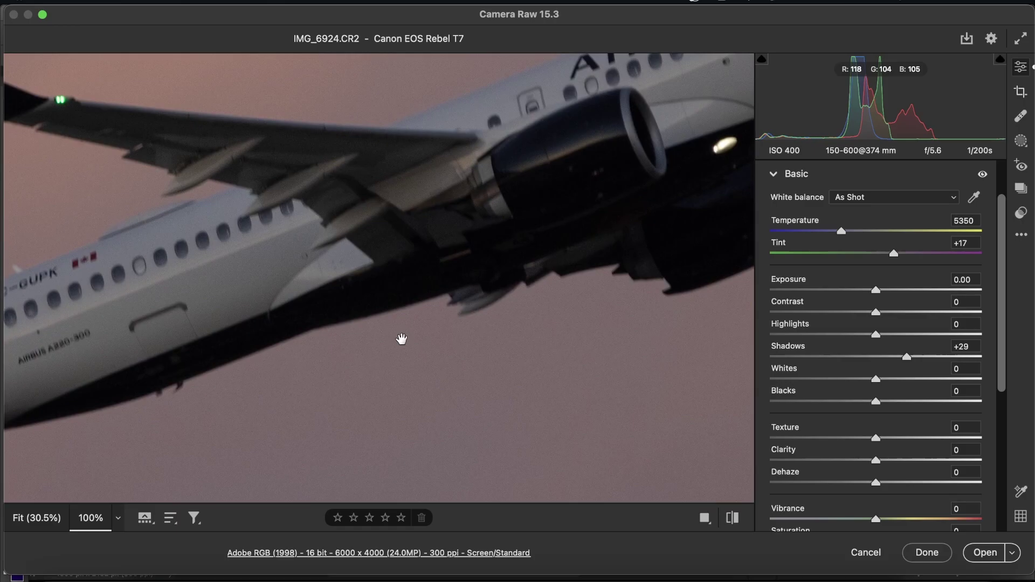
left_click(402, 338)
Step: Enable lens profile corrections and chromatic aberration removal for the raw photo, and open it in Photoshop
scroll(860, 418, "down", 5)
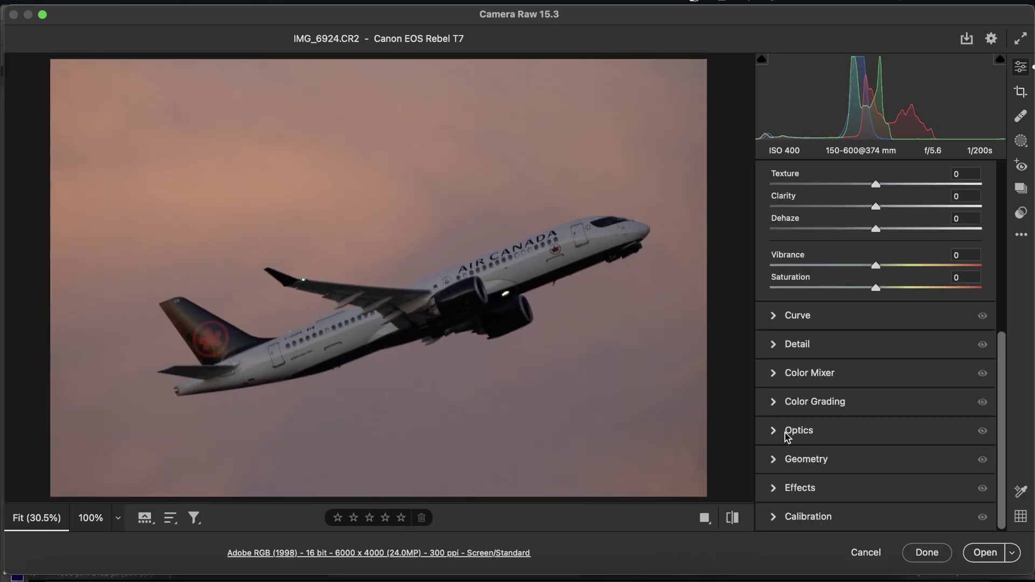
left_click(798, 431)
left_click(778, 444)
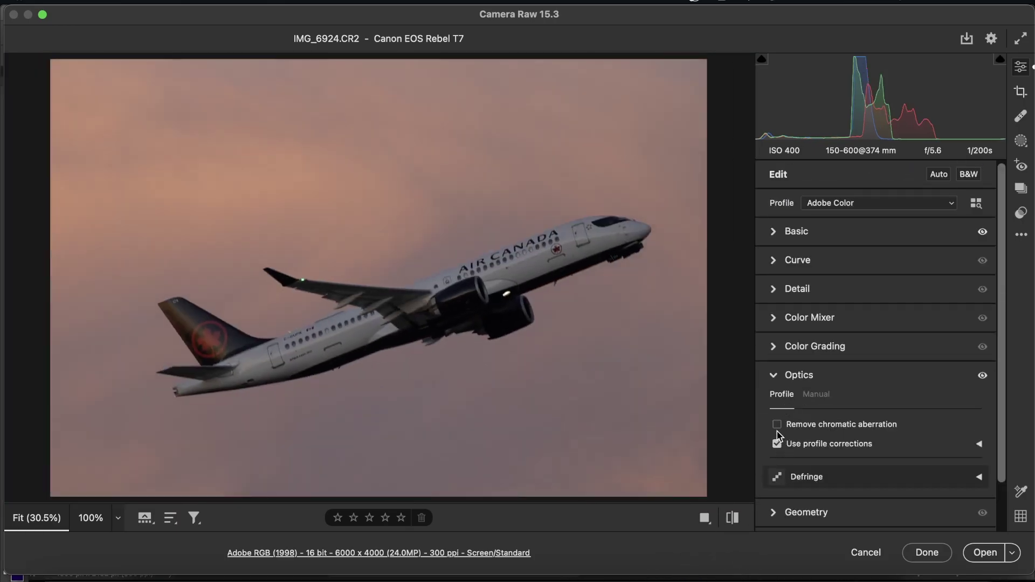
left_click(778, 424)
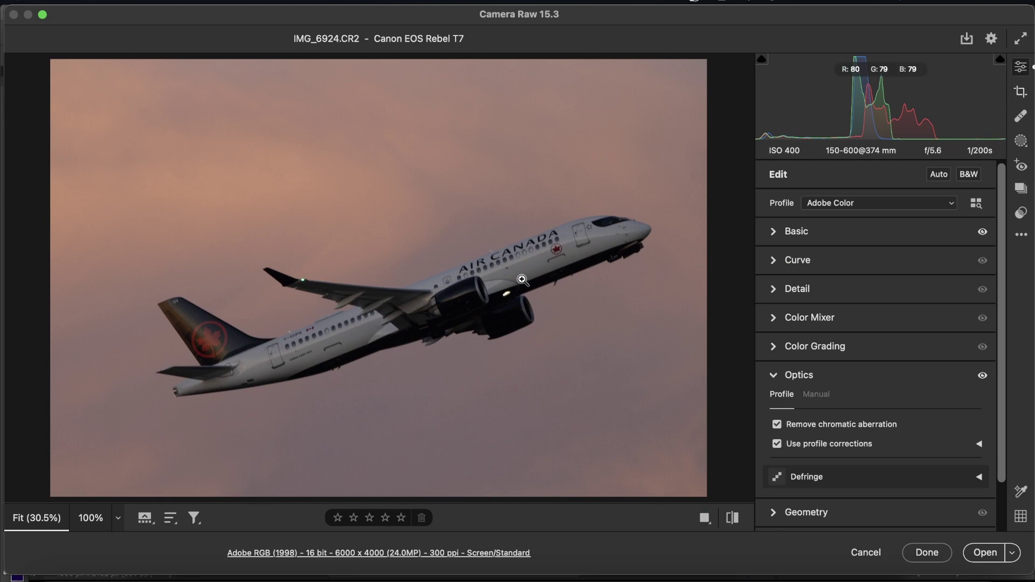
left_click(488, 286)
left_click(488, 285)
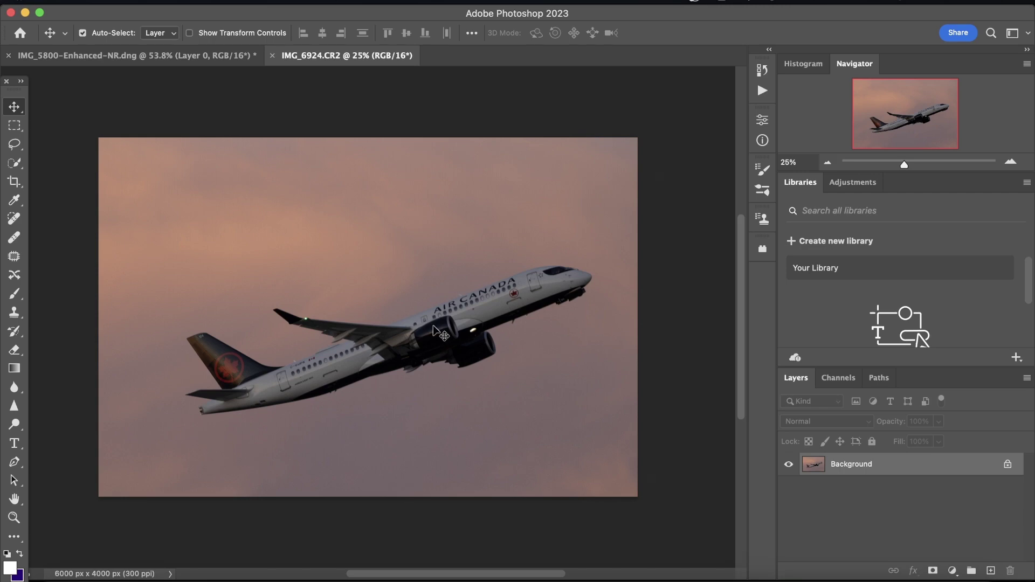
Step: Open the airplane photo in the Topaz Sharpen AI filter
scroll(434, 328, "up", 5)
scroll(433, 326, "right", 8)
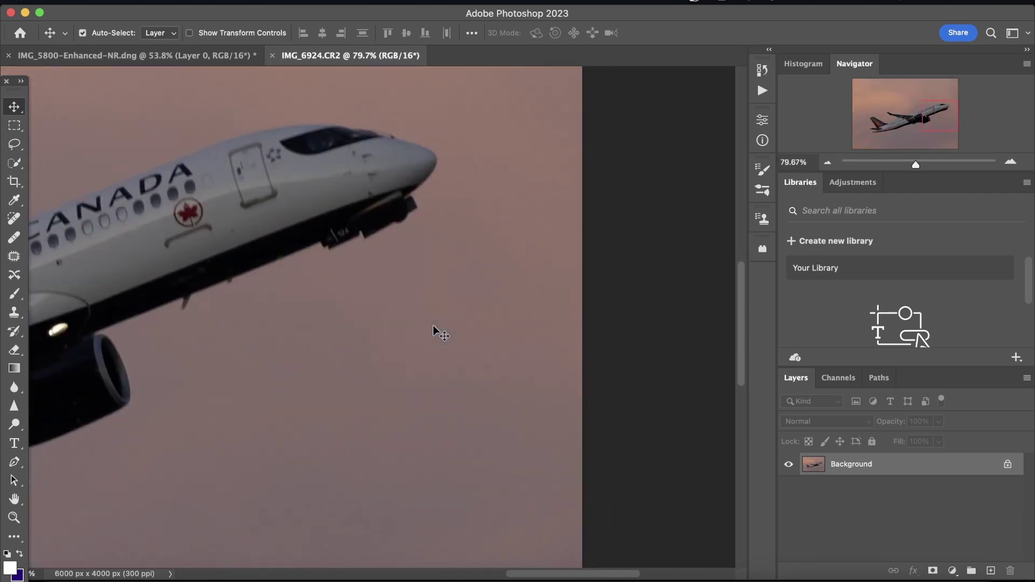
scroll(434, 326, "left", 15)
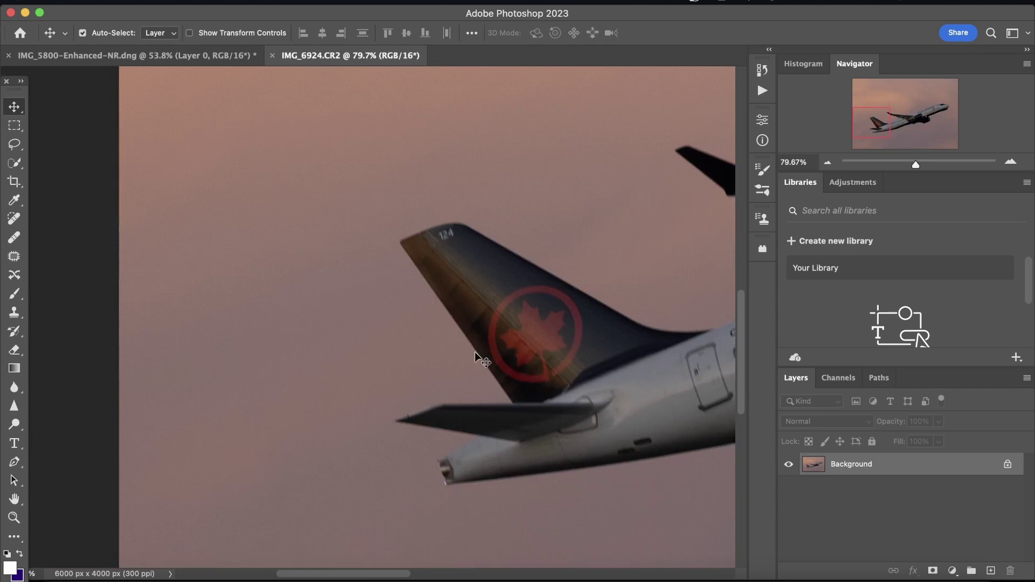
scroll(474, 352, "right", 10)
scroll(475, 358, "down", 5)
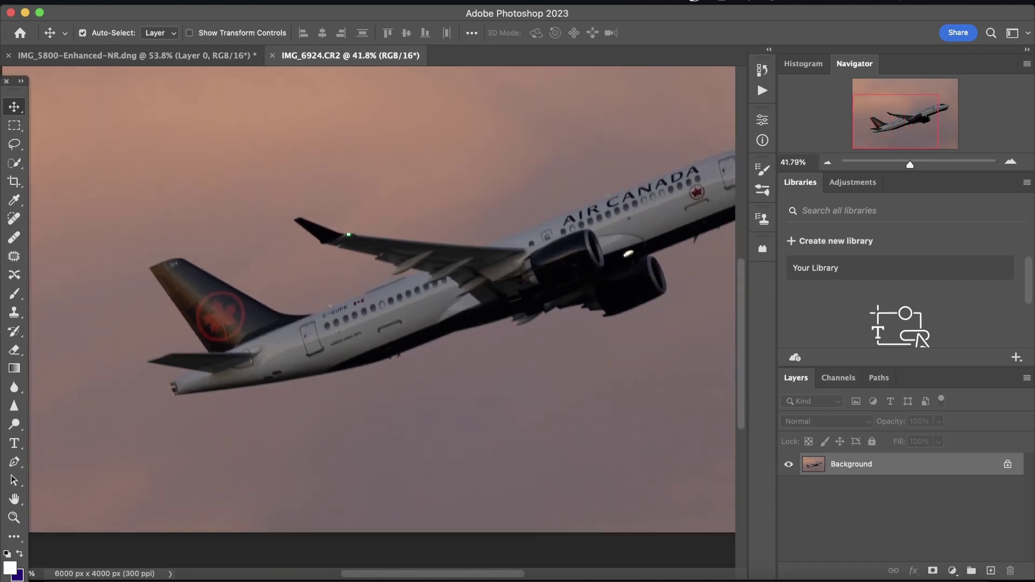
left_click(334, 1)
mouse_move(364, 329)
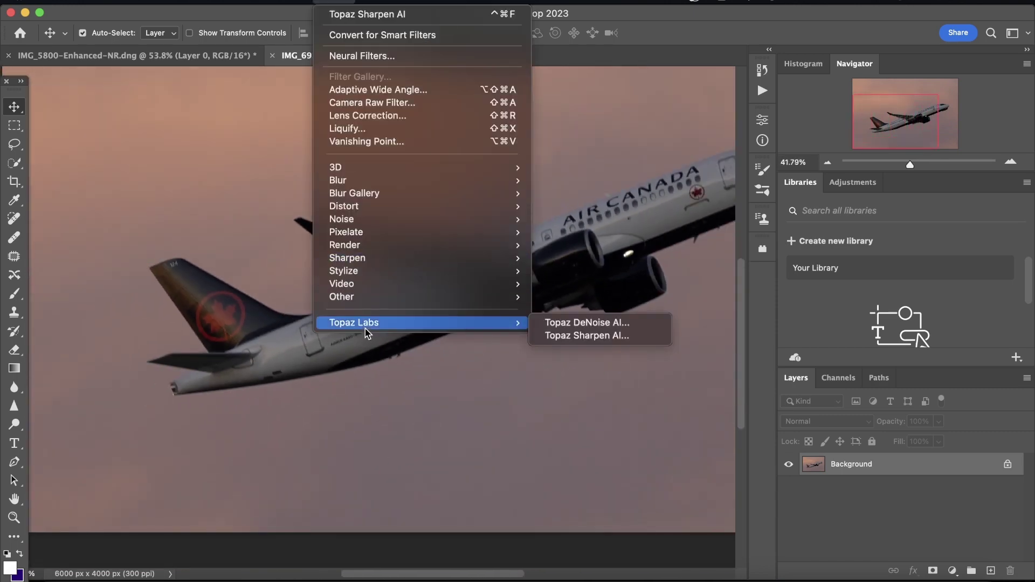
left_click(594, 335)
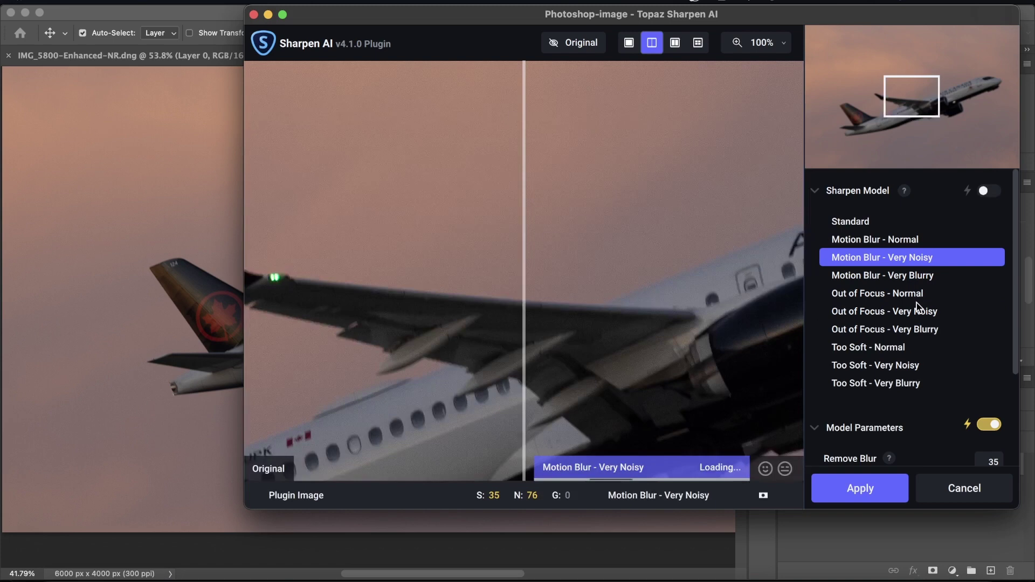
Step: Sharpen the photo with the Motion Blur - Very Blurry model, checking the preview along the wing and rear fuselage
left_click(909, 282)
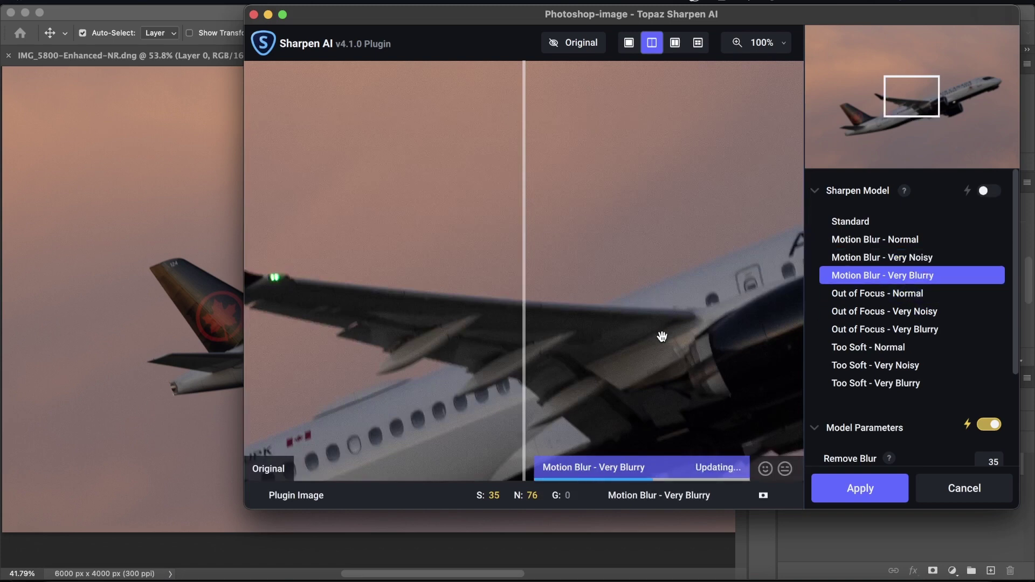
left_click_drag(527, 392, 513, 409)
left_click_drag(663, 316, 278, 299)
left_click_drag(497, 275, 663, 208)
left_click_drag(284, 391, 257, 390)
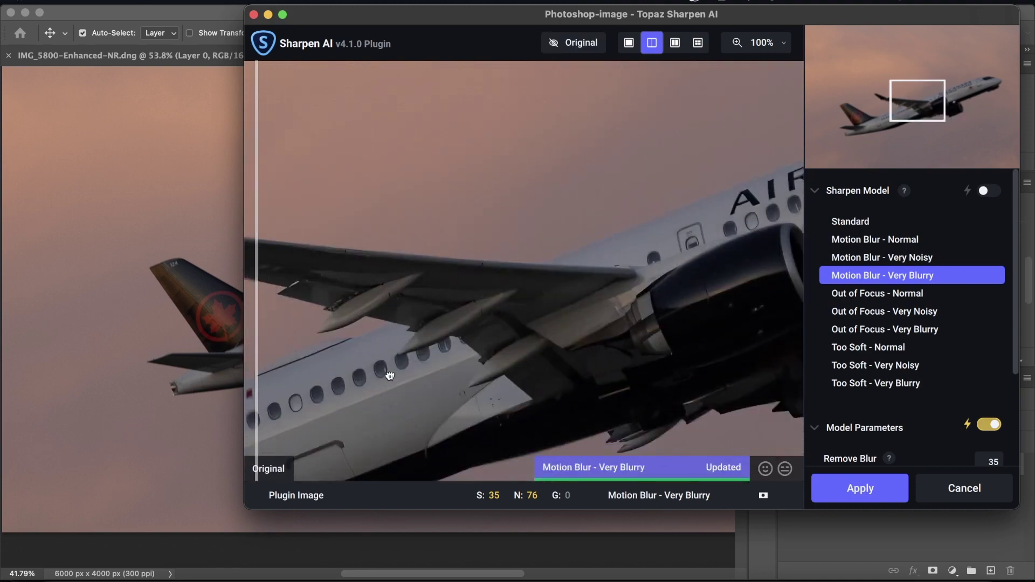
left_click_drag(391, 377, 776, 220)
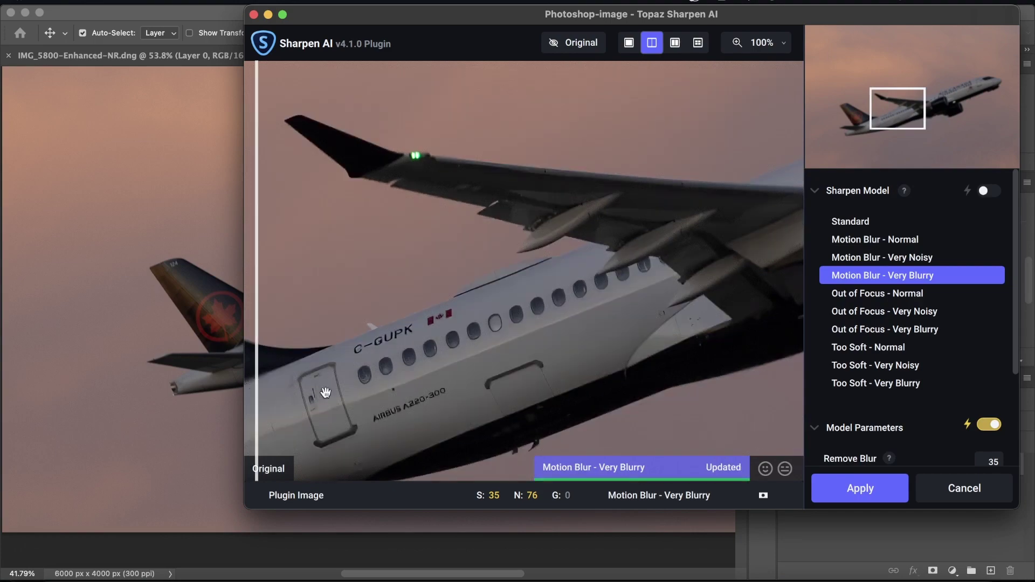
left_click(834, 486)
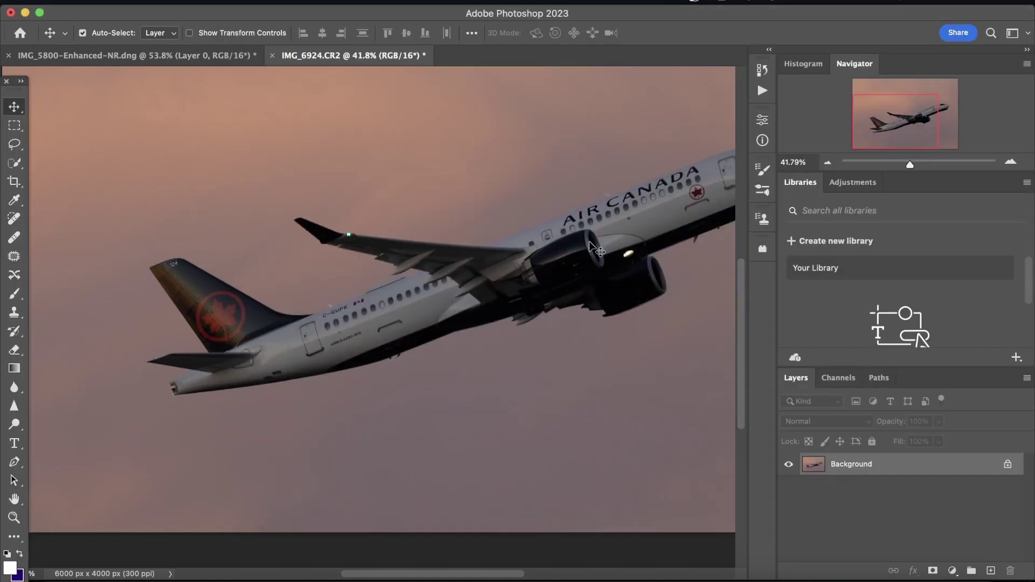
Step: Straighten the photo slightly and crop it tighter around the airplane to about 5466 x 3225 px
scroll(592, 244, "down", 5)
scroll(591, 244, "right", 3)
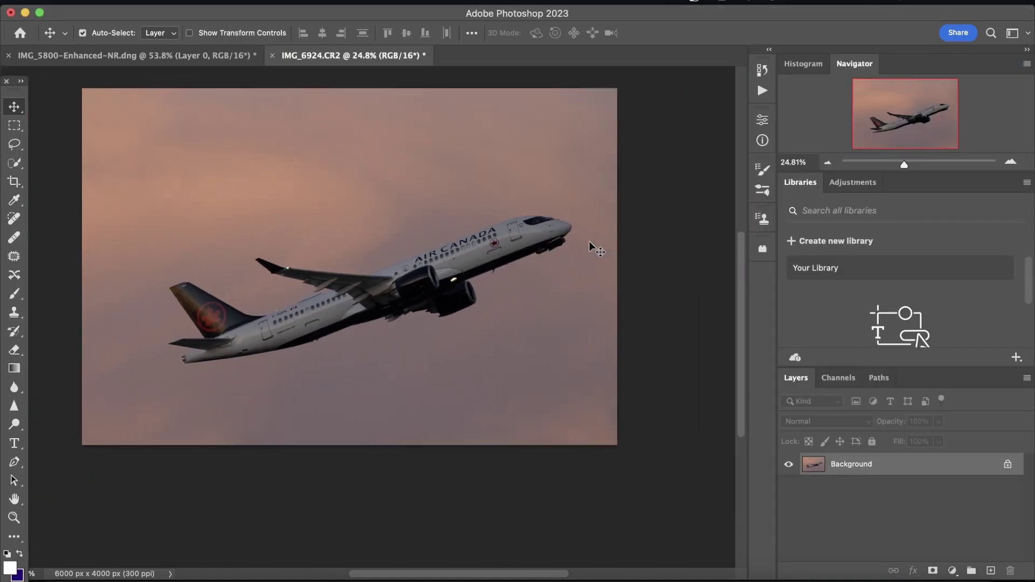
left_click(14, 182)
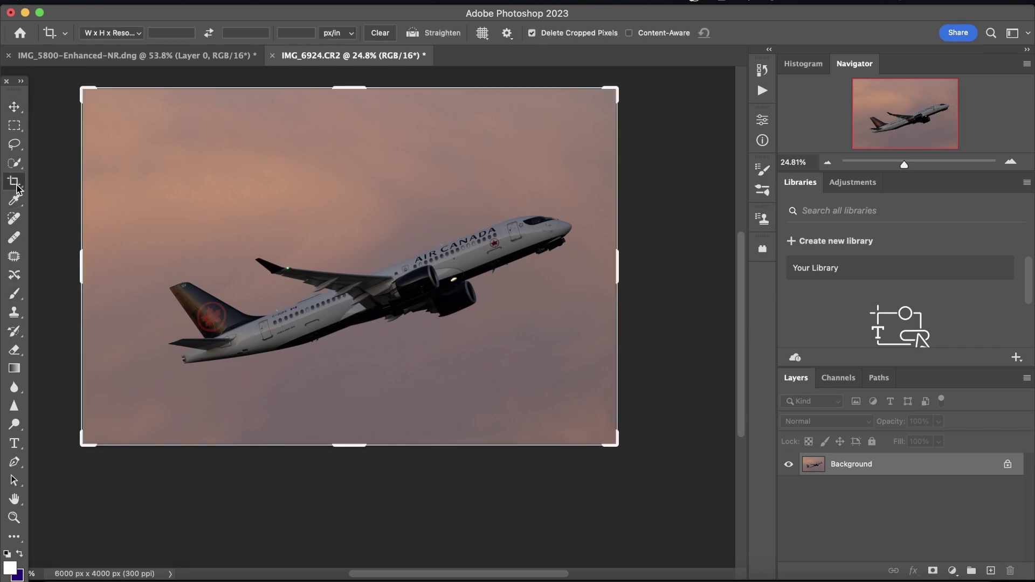
left_click(412, 36)
left_click_drag(569, 264, 570, 351)
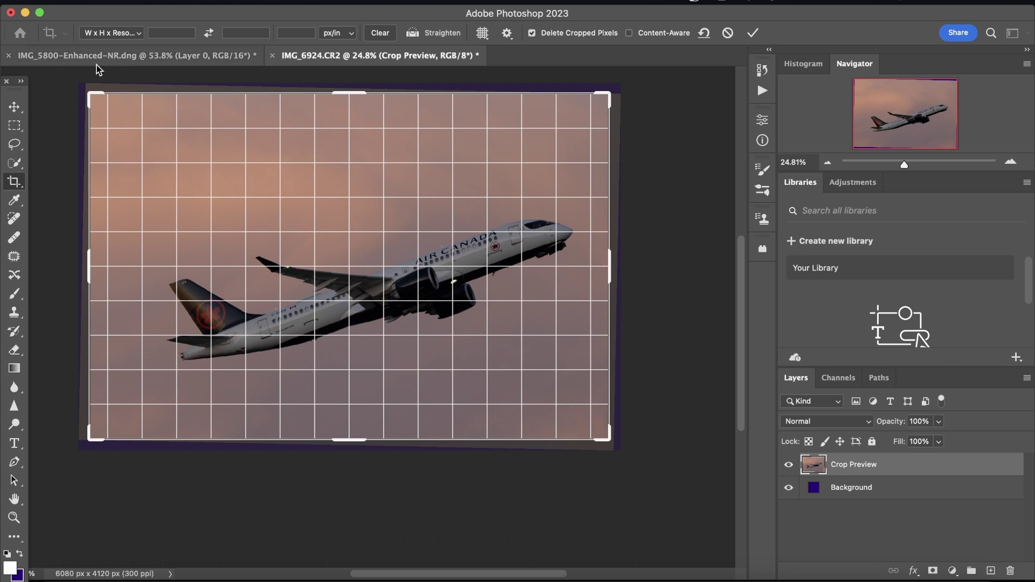
left_click_drag(94, 96, 101, 105)
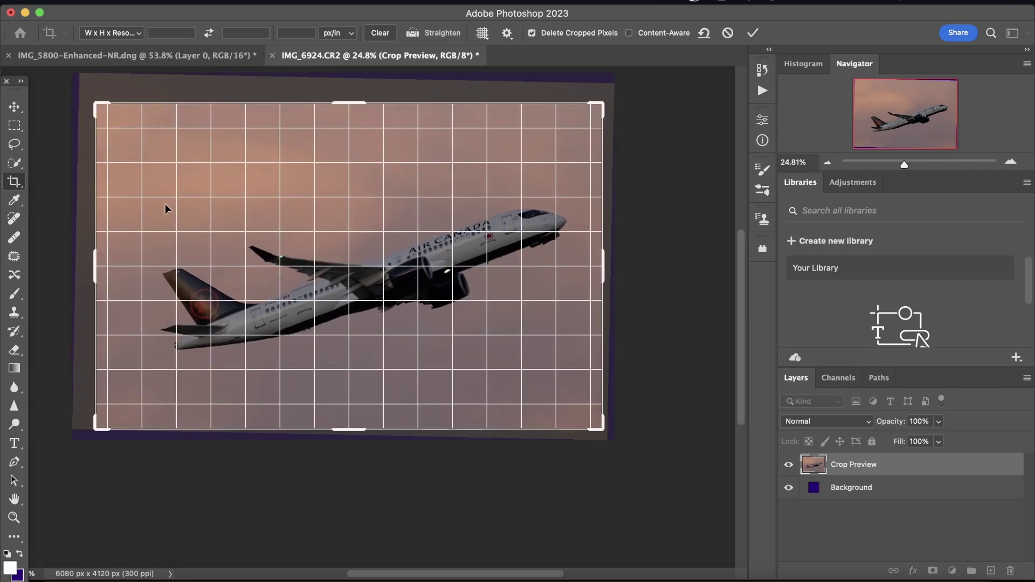
left_click_drag(100, 102, 108, 119)
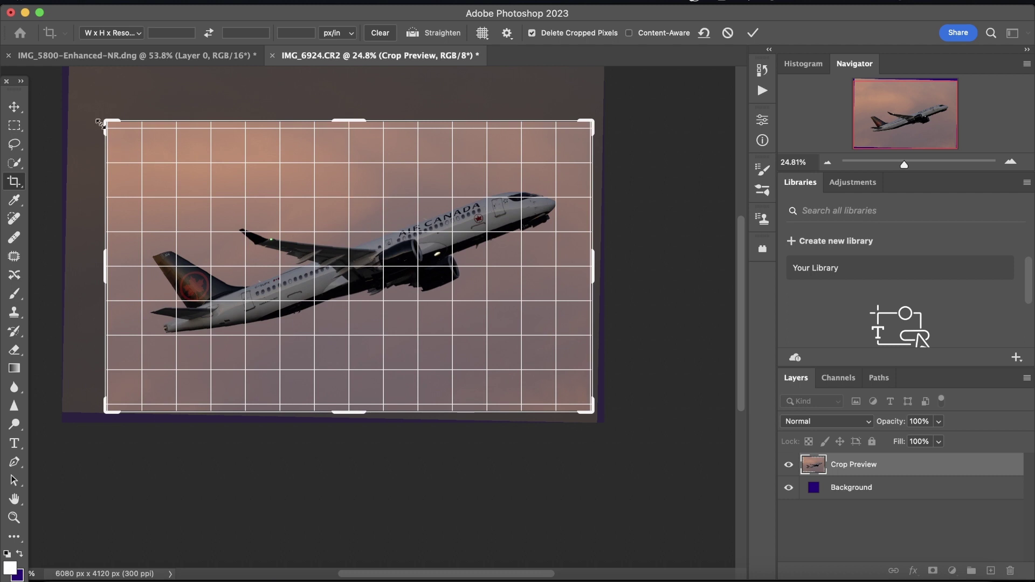
left_click_drag(99, 123, 103, 127)
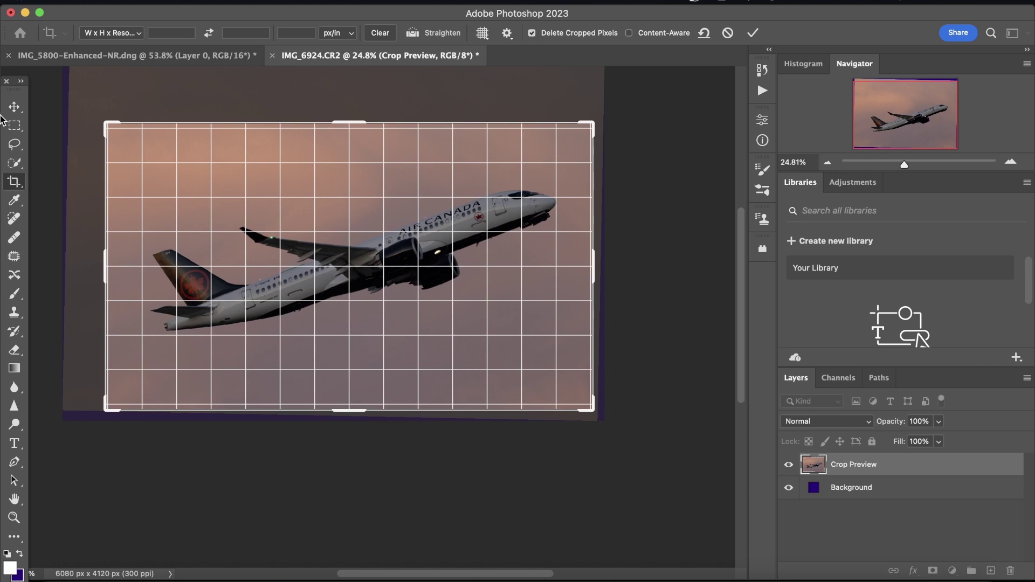
left_click(12, 107)
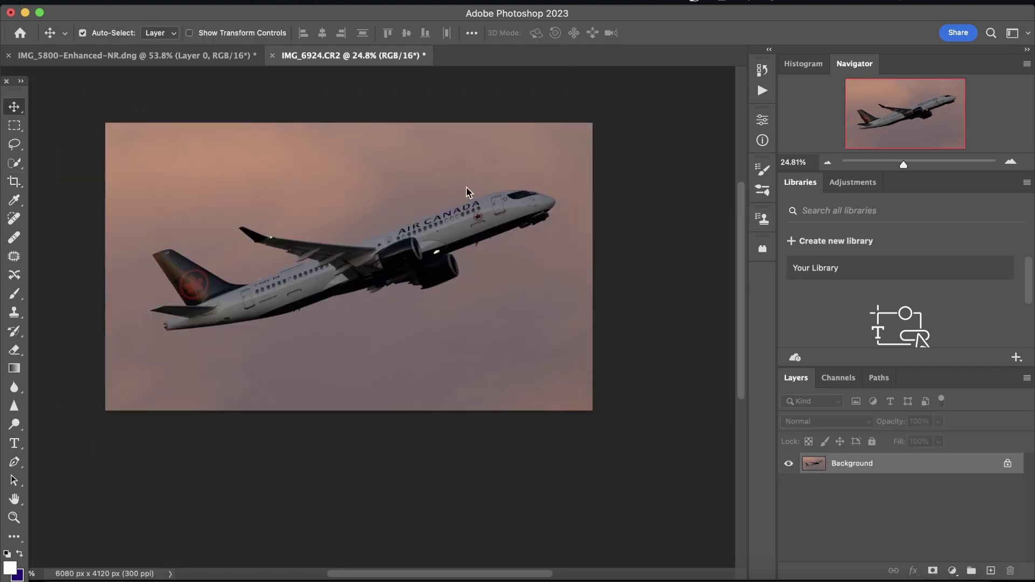
Step: Trim the photo's edges a little more with a second crop to about 5399 x 3141 px
scroll(467, 188, "up", 2)
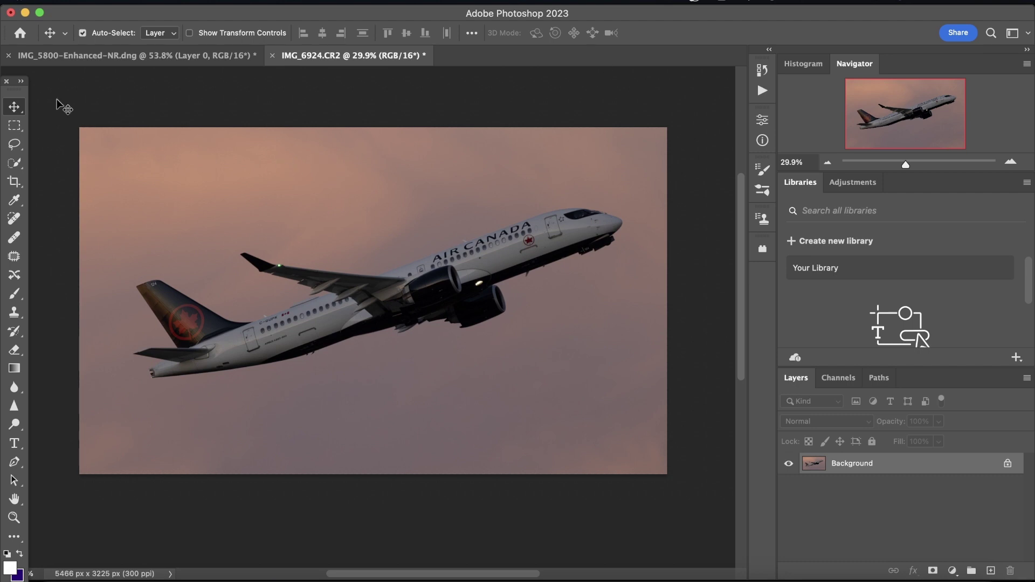
left_click(13, 183)
left_click_drag(657, 474, 664, 475)
left_click_drag(371, 473, 370, 465)
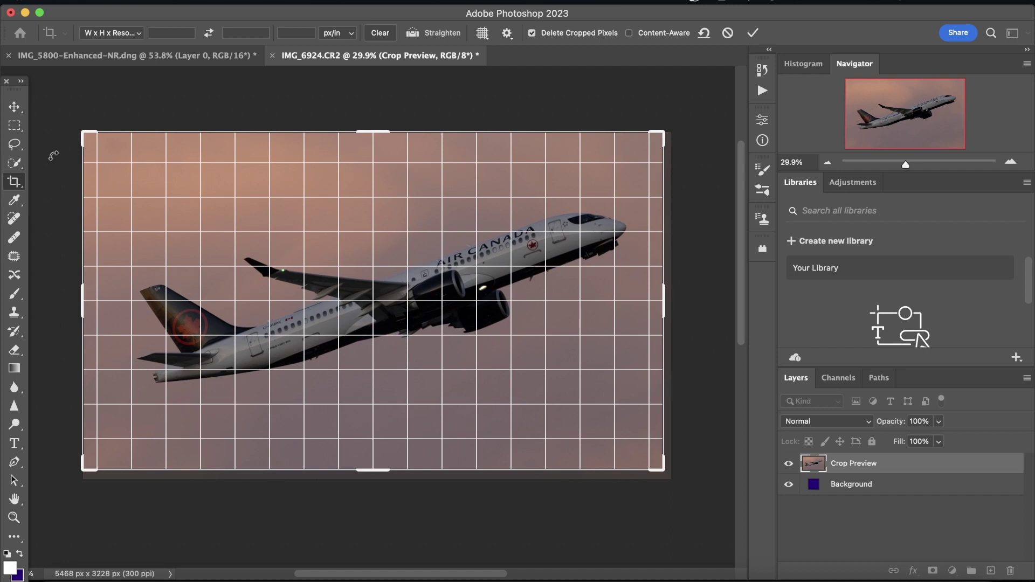
left_click(14, 106)
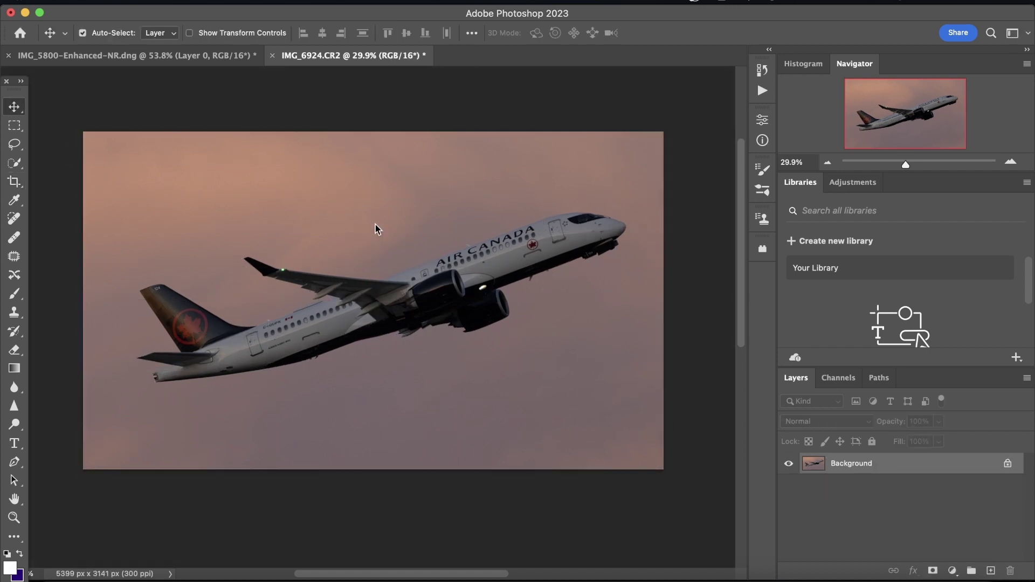
Step: Unlock the background layer and duplicate it as "plane brighten"
key("ctrl+0")
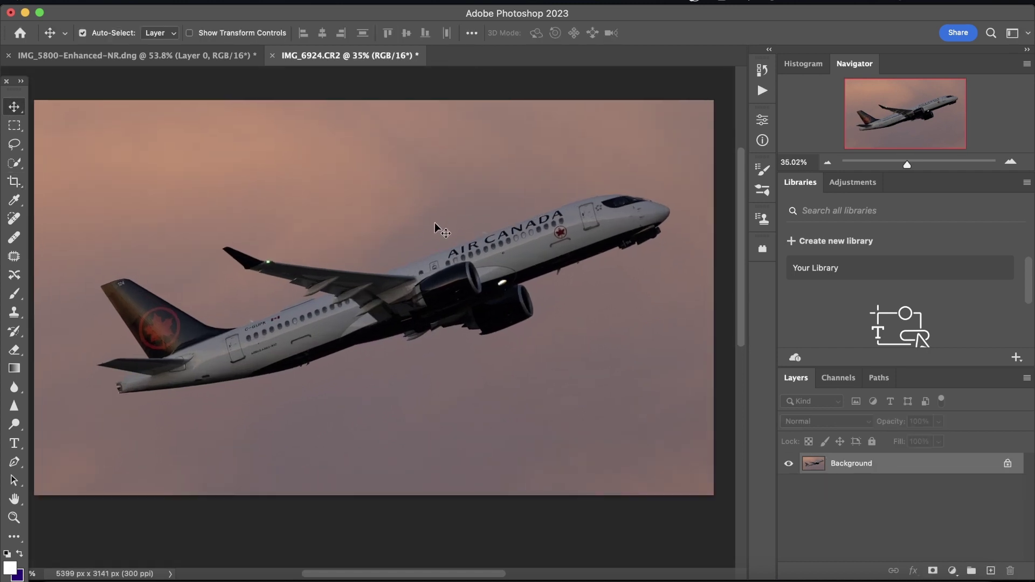
key("super+plus")
left_click(1004, 465)
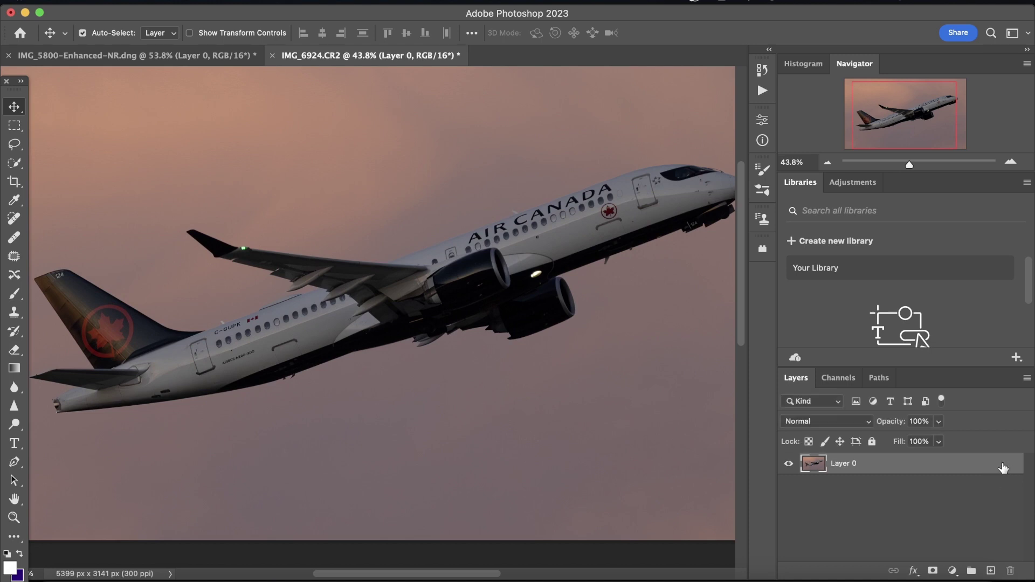
right_click(862, 470)
left_click(763, 543)
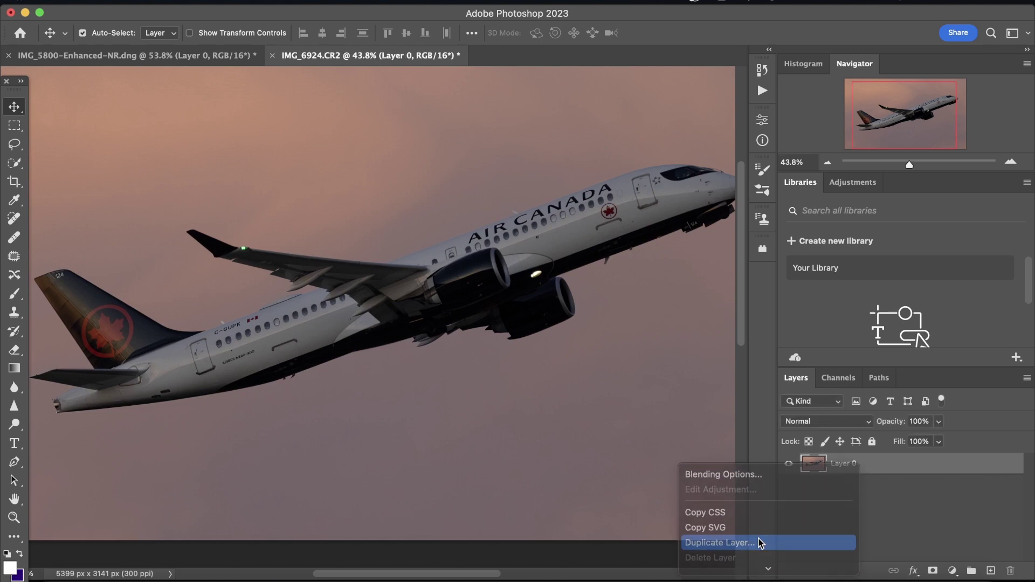
type("plane")
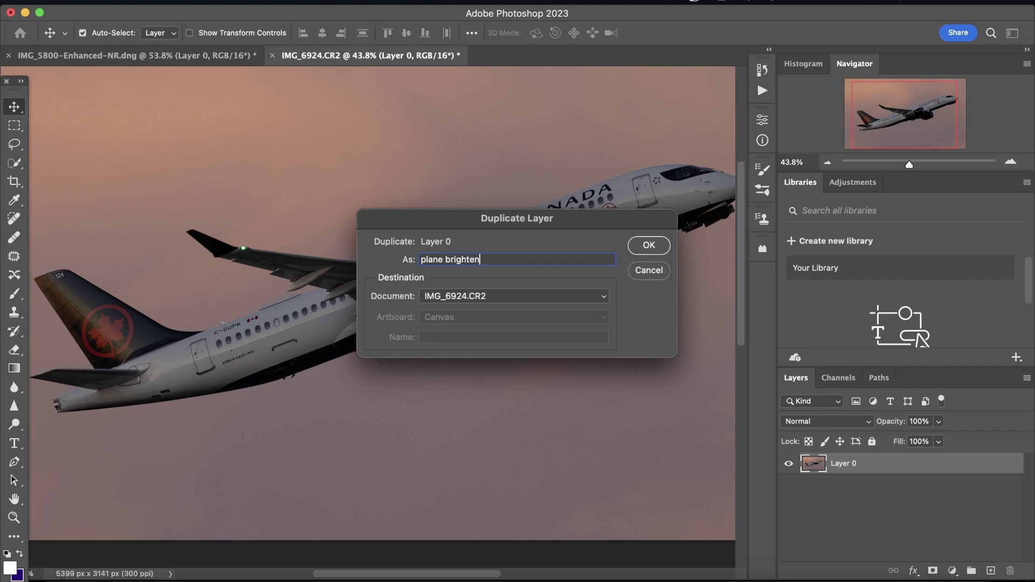
type(" brighten")
key("Return")
Step: Start a Pen tool path on the far engine's intake rim and trace its upper curve to the junction with the fuselage belly
scroll(460, 372, "up", 5)
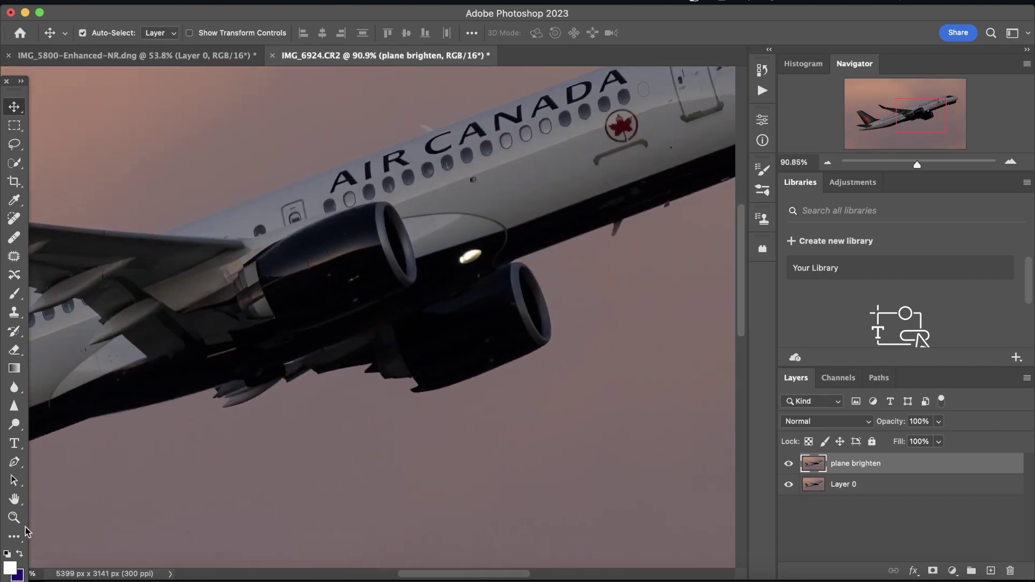
left_click(14, 463)
scroll(536, 360, "up", 4)
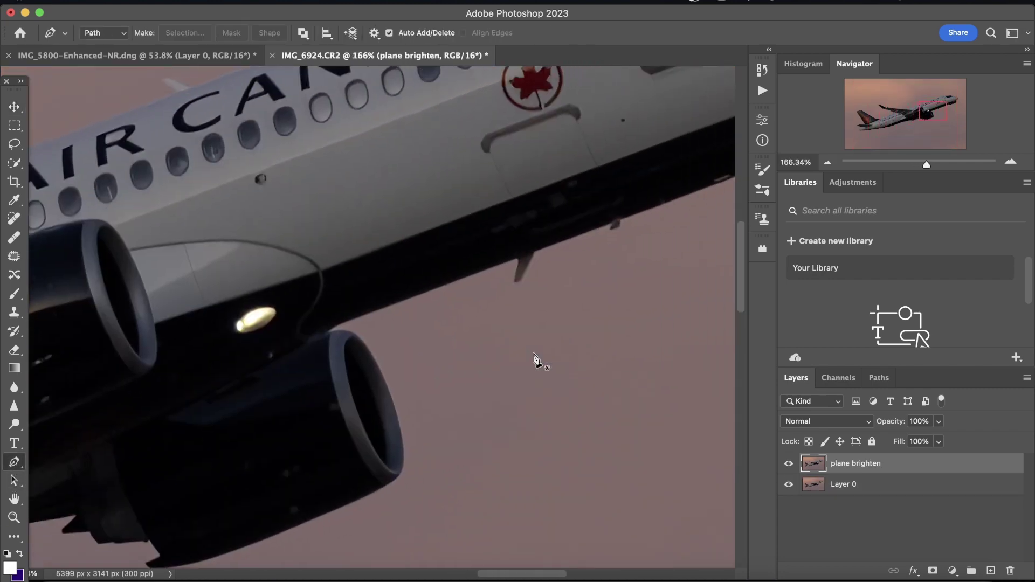
scroll(536, 361, "up", 3)
scroll(277, 376, "up", 4)
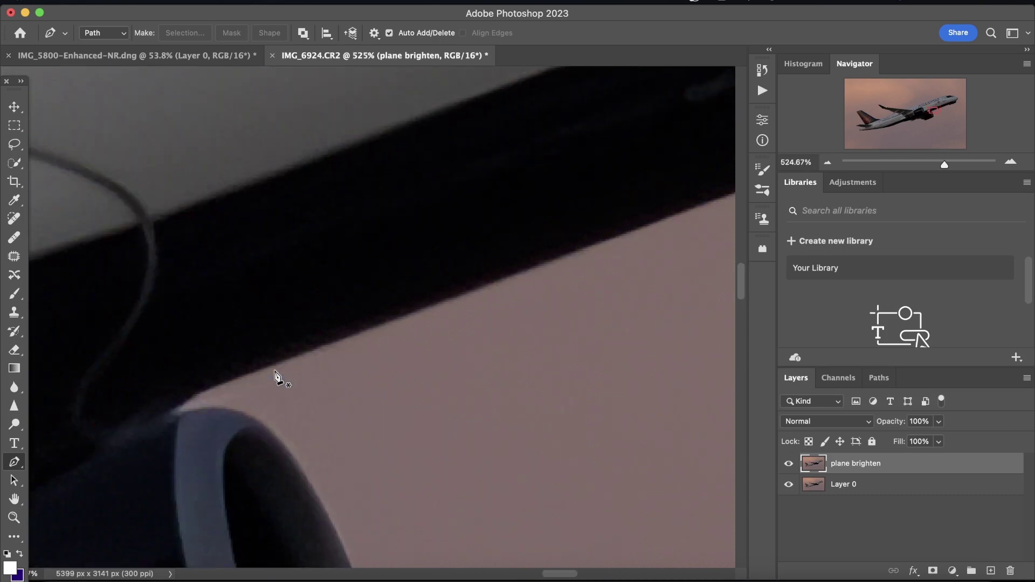
scroll(274, 359, "up", 2)
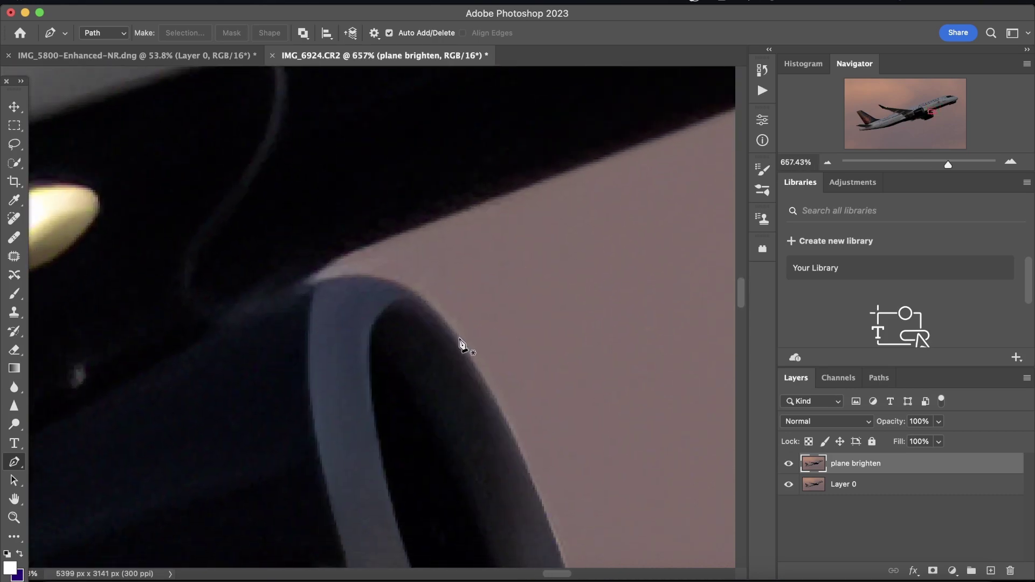
left_click(458, 339)
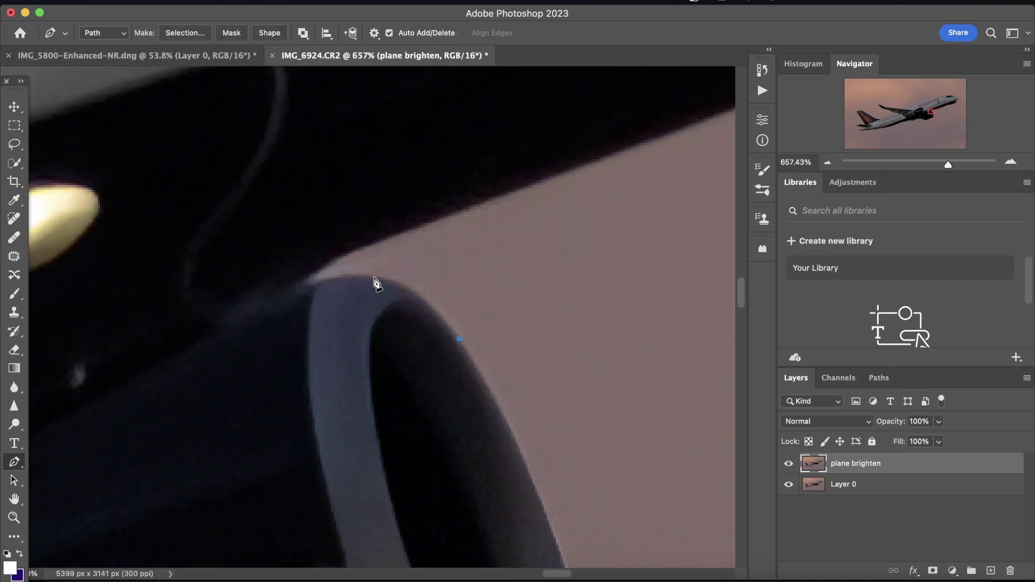
left_click_drag(374, 277, 323, 280)
left_click(309, 282)
left_click(310, 285)
left_click(358, 250)
Step: Extend the path forward along the underside of the fuselage and around the small belly antenna
scroll(396, 236, "down", 3)
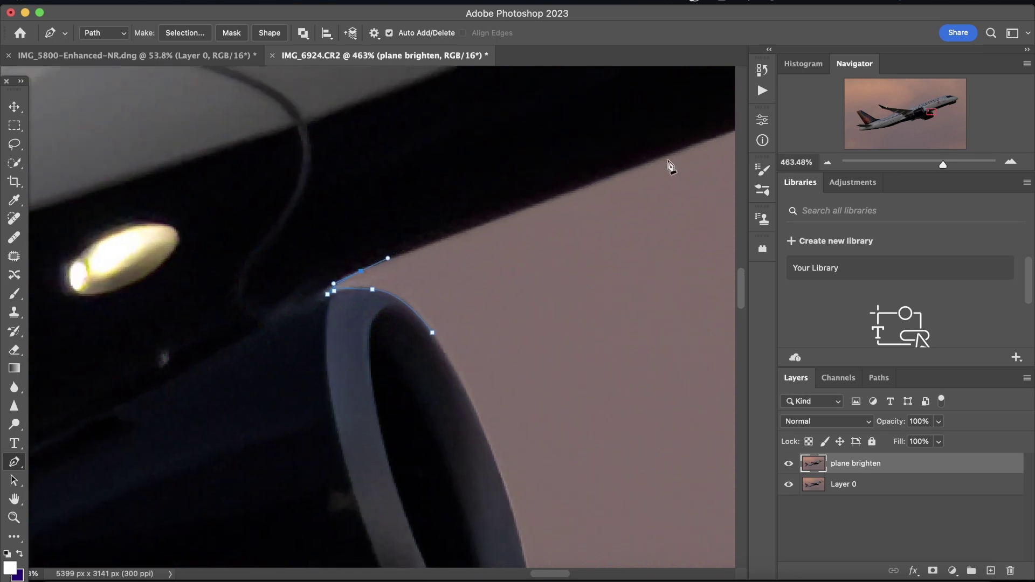
left_click(669, 155)
scroll(670, 157, "right", 10)
scroll(671, 157, "up", 5)
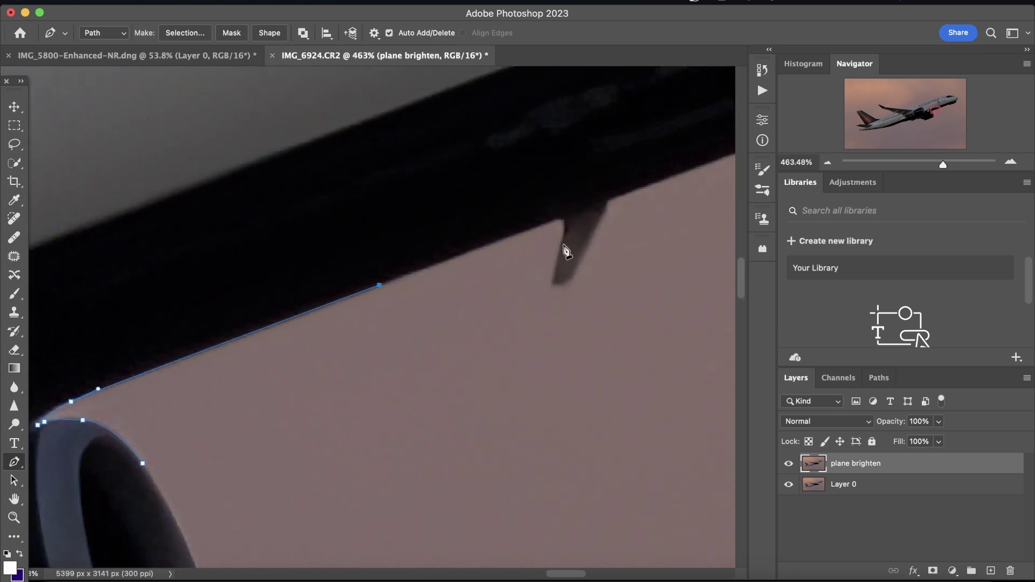
scroll(565, 250, "up", 3)
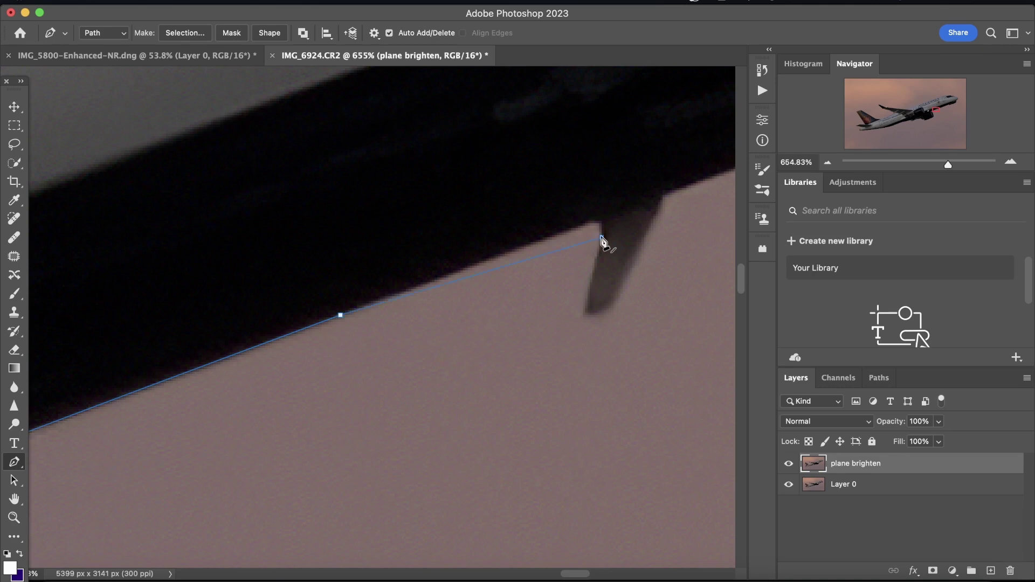
left_click_drag(602, 240, 600, 313)
left_click_drag(631, 270, 640, 240)
scroll(694, 185, "right", 15)
left_click(642, 257)
left_click(675, 241)
Step: Trace the path around the stepped edges and the narrow notch of the nose gear doors
scroll(588, 323, "right", 6)
left_click(216, 419)
left_click(253, 405)
left_click(253, 436)
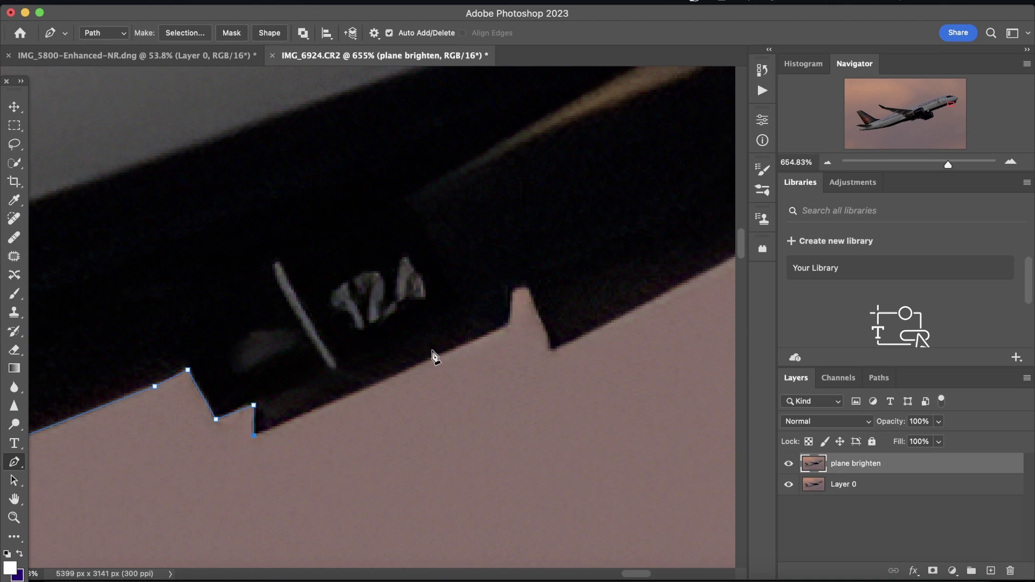
left_click(507, 325)
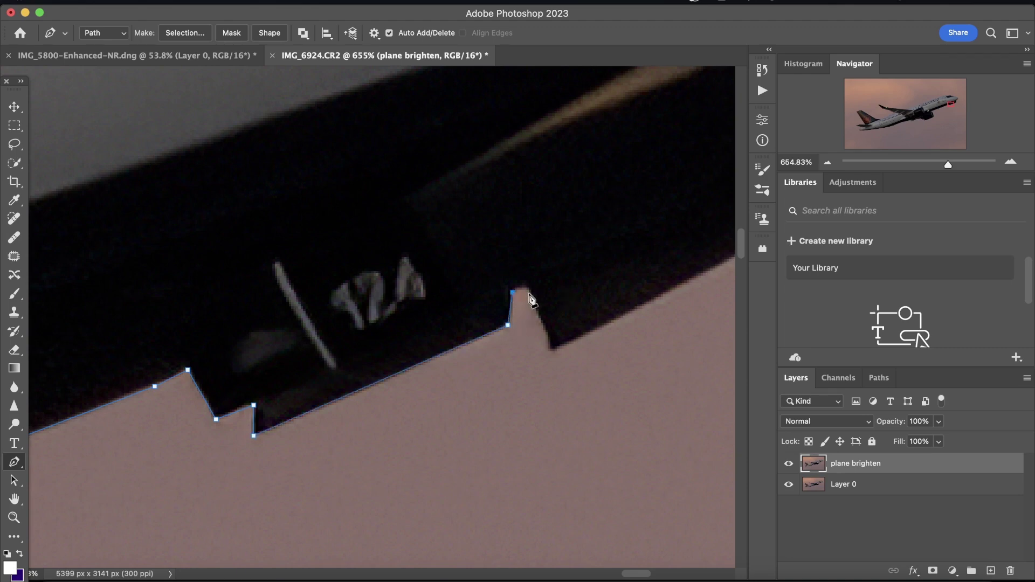
left_click_drag(532, 303, 534, 306)
left_click(551, 344)
left_click(562, 347)
left_click(580, 338)
Step: Continue the path along the nose gear's lower edge and around its rounded front end to the inner corner
scroll(579, 302, "right", 6)
scroll(579, 302, "up", 1)
left_click(618, 251)
scroll(621, 256, "up", 5)
scroll(620, 256, "right", 4)
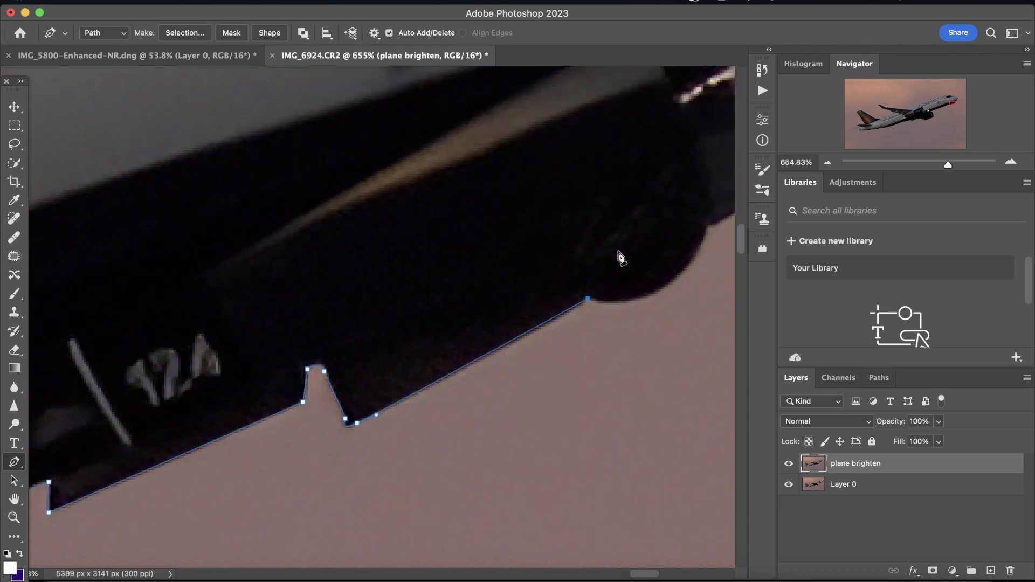
left_click_drag(575, 381, 599, 369)
left_click(629, 327)
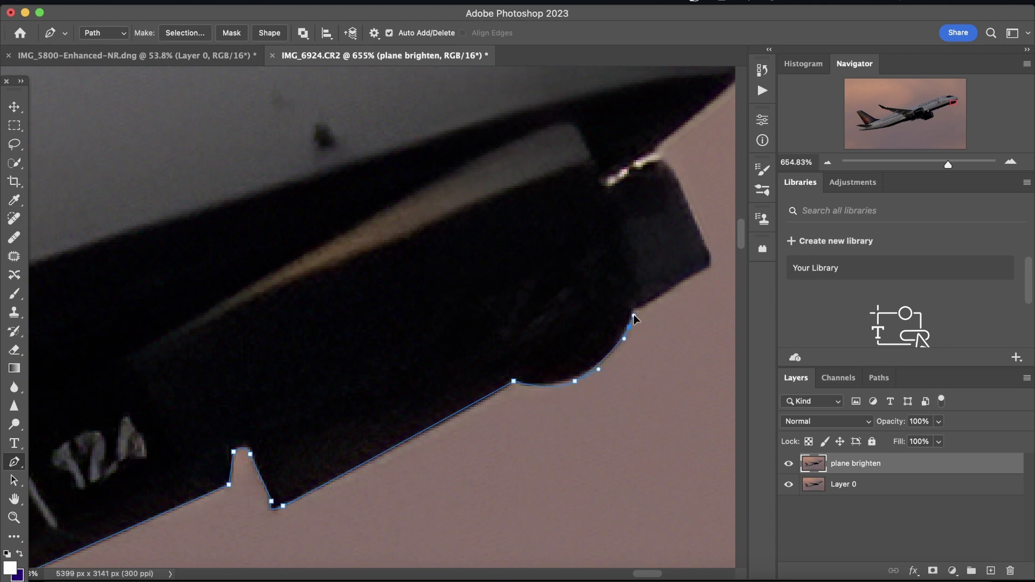
left_click_drag(634, 315, 634, 315)
left_click(634, 308)
Step: Outline the squared front part of the nose gear up into the bright gap beneath the nose
left_click(697, 273)
scroll(697, 273, "right", 3)
scroll(697, 273, "up", 2)
left_click_drag(639, 289, 633, 270)
left_click(601, 205)
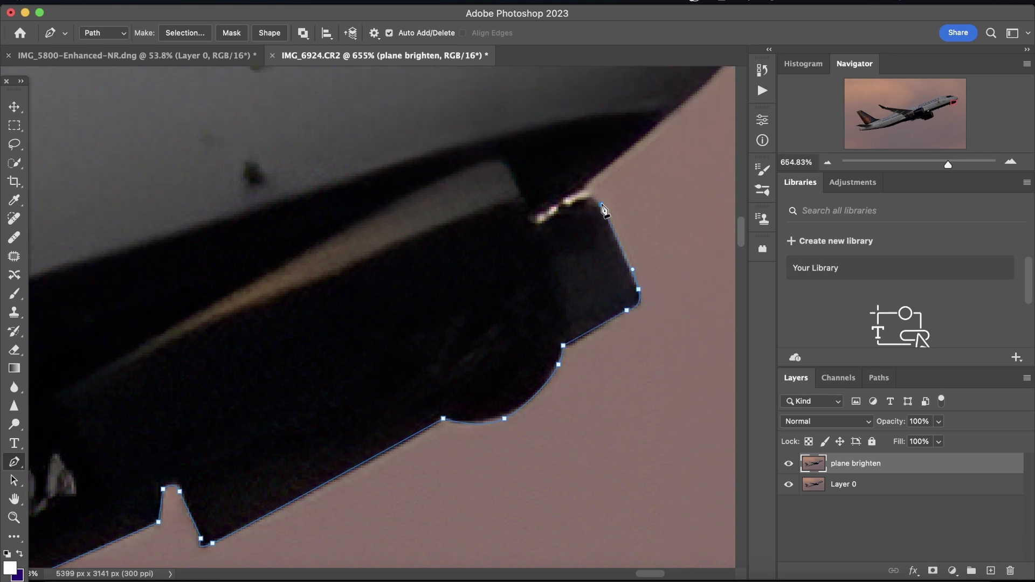
left_click_drag(603, 206, 563, 212)
left_click(538, 225)
Step: Trace the path around the curve of the nose and over the cockpit windows to the fuselage roof
scroll(650, 186, "up", 10)
scroll(650, 186, "right", 6)
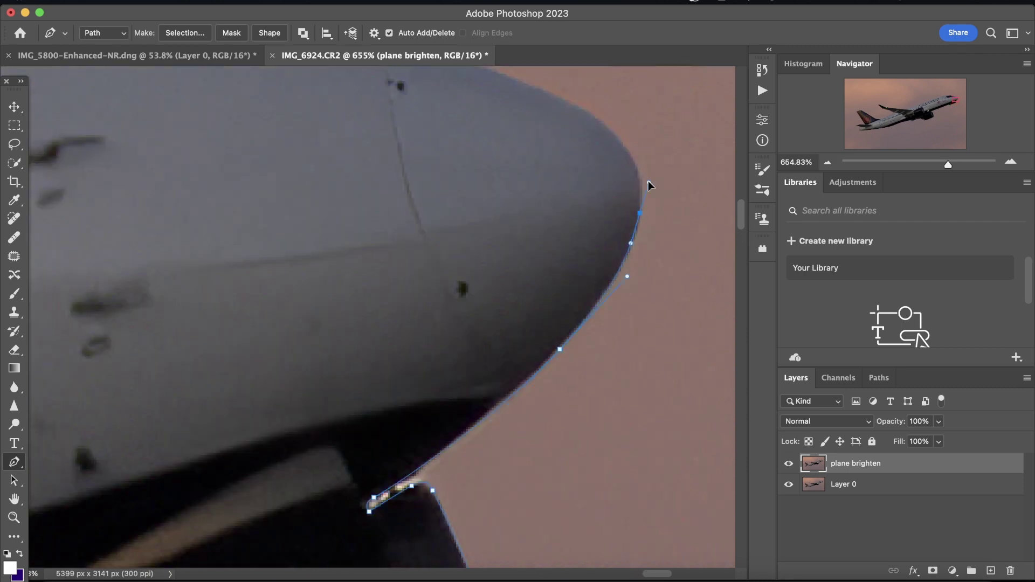
left_click_drag(579, 108, 534, 88)
scroll(496, 121, "up", 4)
scroll(496, 121, "left", 4)
left_click_drag(455, 141, 380, 123)
left_click(304, 105)
scroll(304, 105, "left", 10)
left_click(406, 214)
left_click_drag(135, 171, 57, 172)
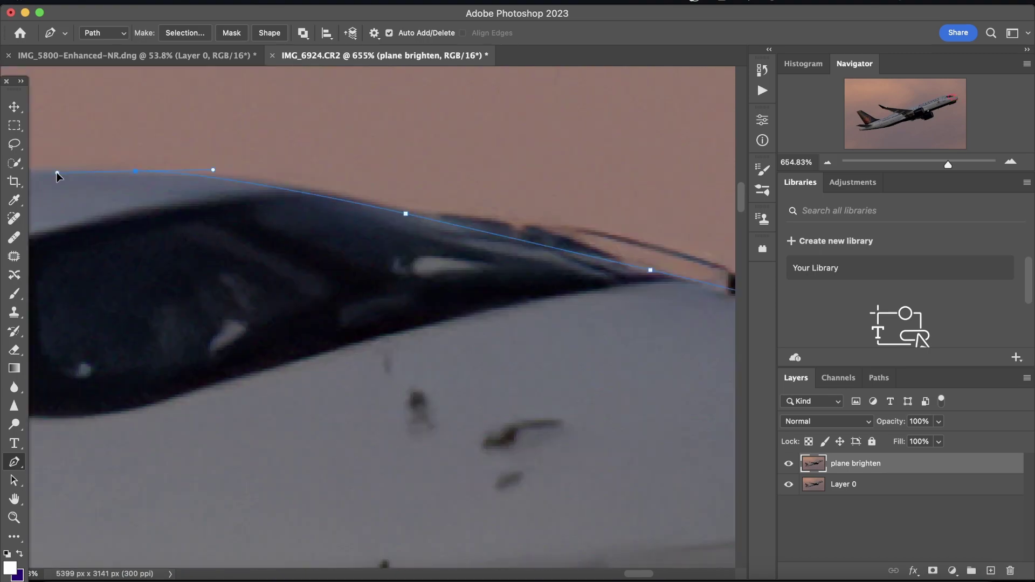
Step: Extend the path back along the fuselage roof above the front door and the airline lettering, undoing one misplaced curve
scroll(57, 173, "left", 8)
scroll(259, 276, "down", 5)
left_click_drag(259, 277, 69, 330)
scroll(96, 361, "left", 5)
key("super+z")
scroll(491, 217, "right", 3)
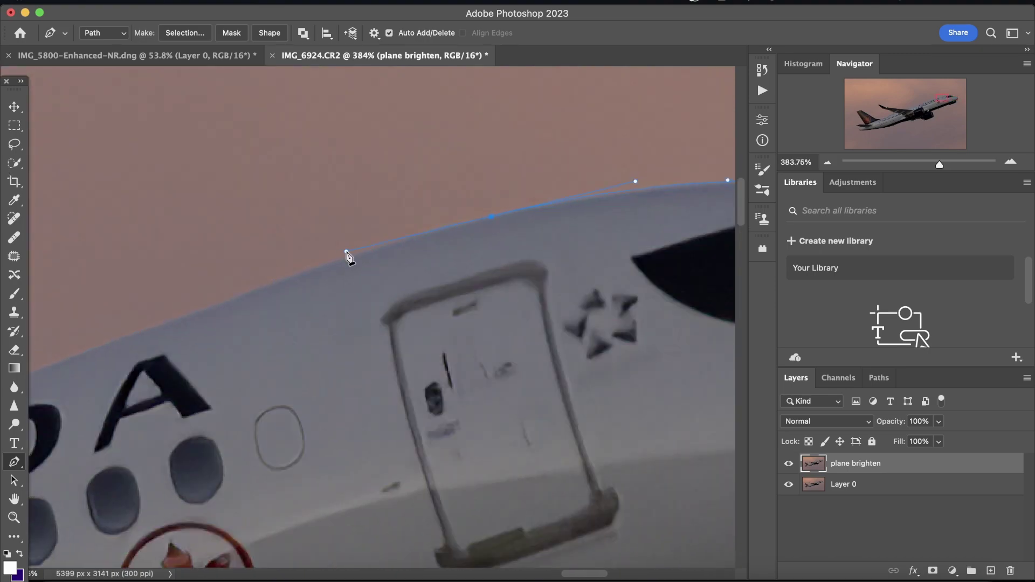
scroll(346, 251, "left", 10)
scroll(162, 369, "down", 5)
left_click(363, 308)
Step: Follow the wing's leading edge outward and over the green wingtip light to the base of the winglet
scroll(363, 308, "left", 8)
left_click(398, 269)
scroll(397, 269, "up", 5)
left_click_drag(376, 205, 325, 201)
left_click_drag(307, 209, 302, 212)
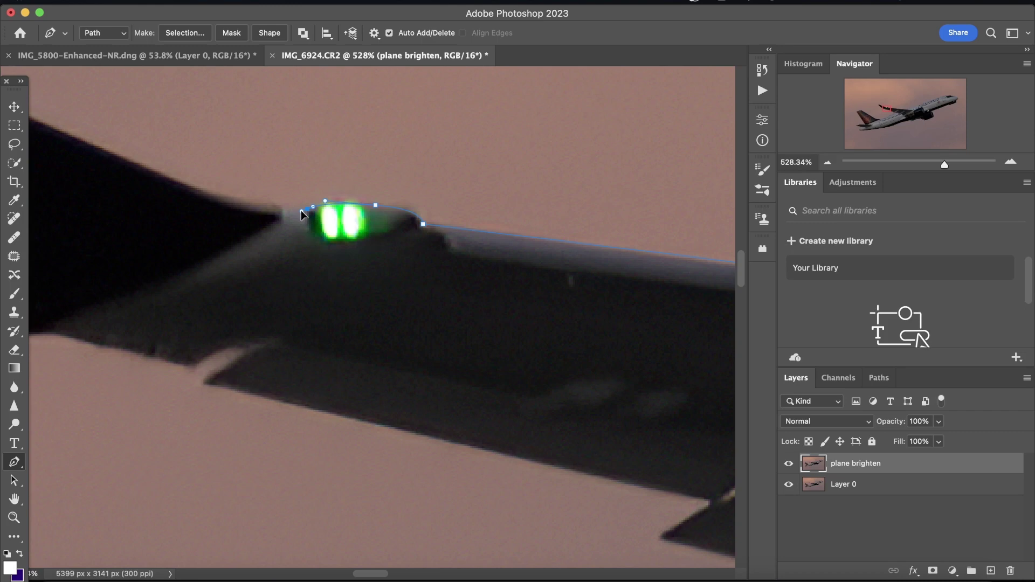
scroll(254, 241, "left", 6)
left_click_drag(469, 296, 425, 275)
Step: Outline the winglet's tip and its rear edge down to the curve at its base
scroll(431, 243, "left", 8)
left_click(462, 199)
left_click_drag(400, 209, 368, 220)
left_click(362, 225)
left_click(621, 458)
left_click_drag(653, 503, 656, 523)
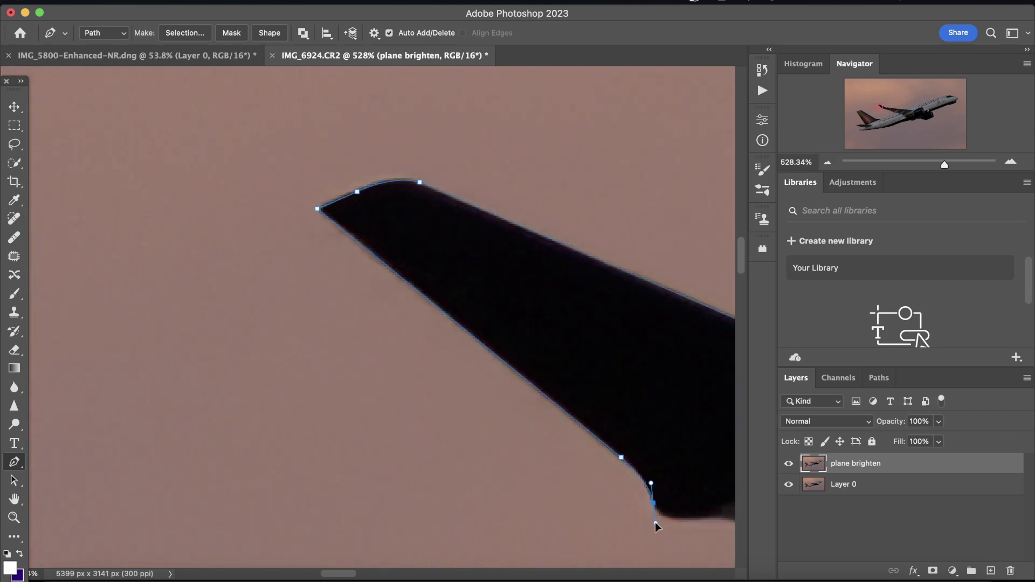
Step: Trace the path from the winglet base along the wing's trailing edge and around the light notch beside the flap
scroll(685, 519, "down", 3)
left_click_drag(675, 444, 700, 446)
scroll(701, 446, "right", 6)
left_click_drag(597, 447, 684, 442)
left_click(671, 465)
scroll(671, 464, "right", 3)
left_click_drag(614, 474, 613, 484)
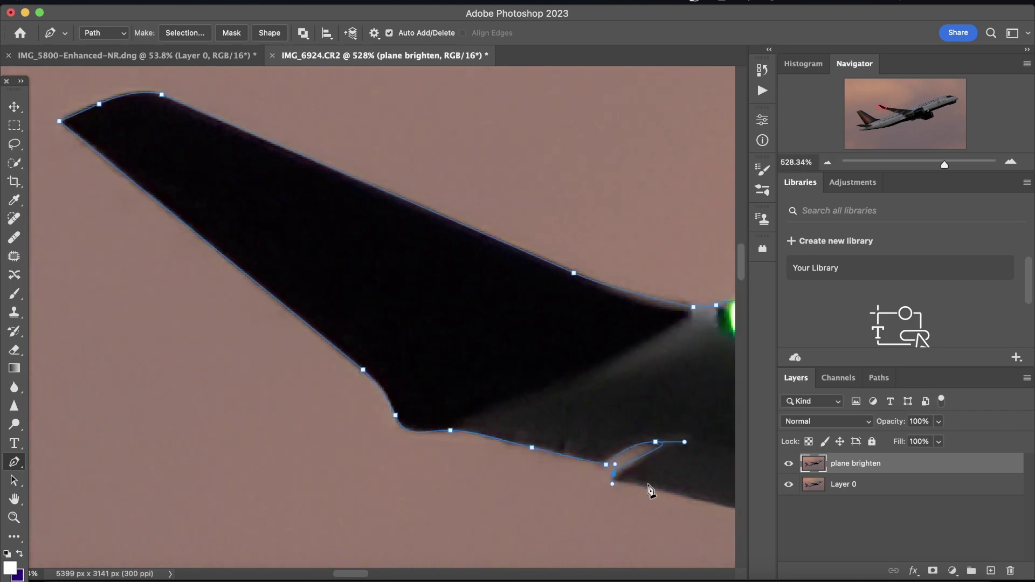
Step: Follow the wing's trailing edge inward around the next flap notch to the edge of the flap track fairing
scroll(651, 490, "right", 10)
left_click(356, 478)
scroll(356, 479, "up", 4)
left_click_drag(430, 364, 403, 380)
left_click(369, 408)
left_click_drag(381, 414, 389, 414)
scroll(390, 414, "right", 5)
left_click(515, 420)
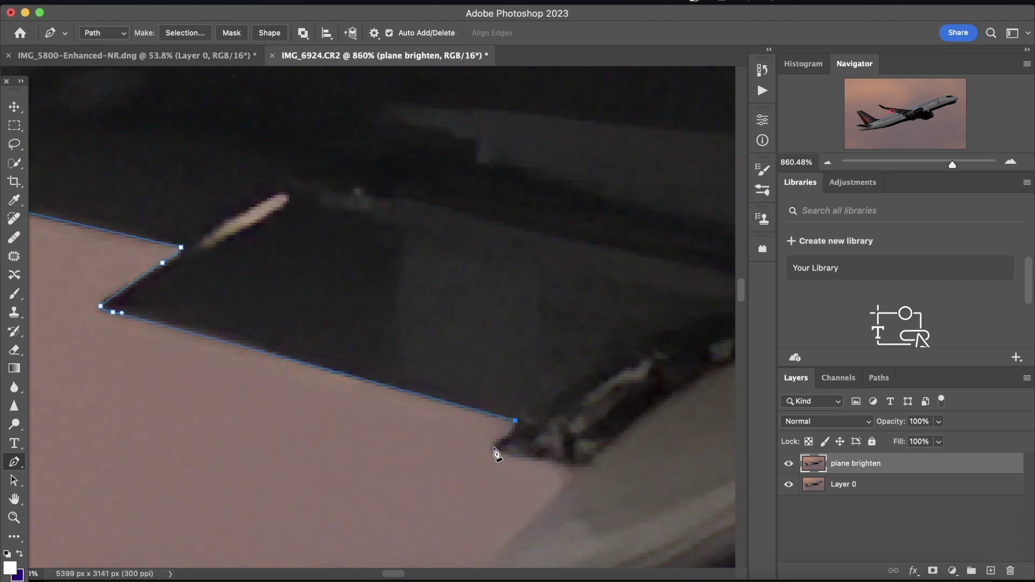
Step: Outline the pointed flap track fairing behind the wing, from its jagged upper corner around the tip and along its lower edge
left_click_drag(494, 448, 486, 451)
left_click_drag(530, 457, 542, 503)
scroll(542, 503, "down", 5)
left_click_drag(504, 389, 496, 411)
left_click_drag(506, 409, 520, 406)
scroll(519, 406, "right", 3)
left_click_drag(594, 376, 677, 339)
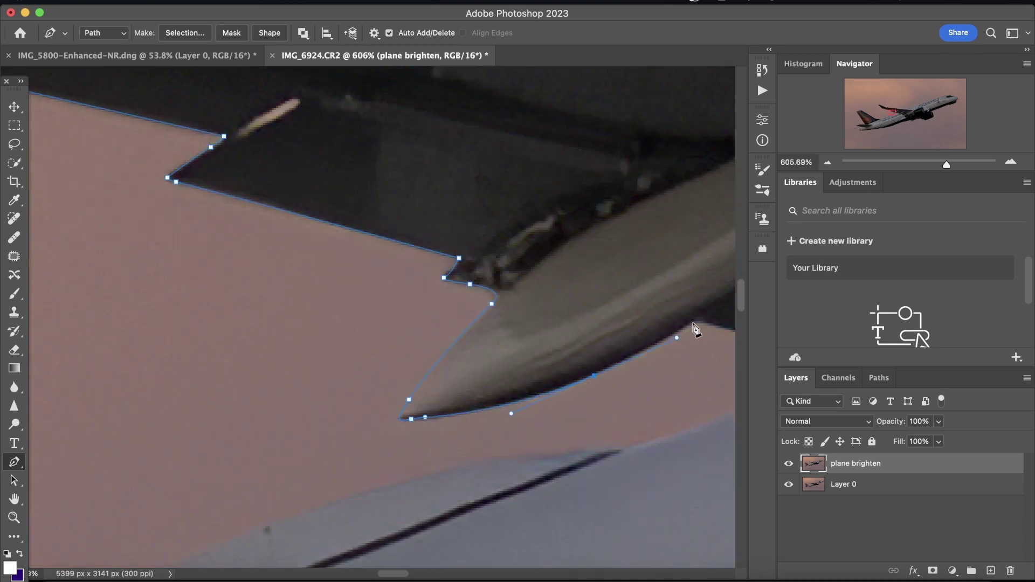
Step: Carry the path from the flap fairing to the wing root and back along the curved fairing on top of the fuselage
left_click(694, 323)
scroll(694, 324, "right", 5)
left_click(702, 378)
left_click_drag(511, 456, 473, 465)
scroll(473, 464, "left", 4)
left_click_drag(349, 414, 227, 455)
scroll(227, 455, "left", 6)
left_click(207, 431)
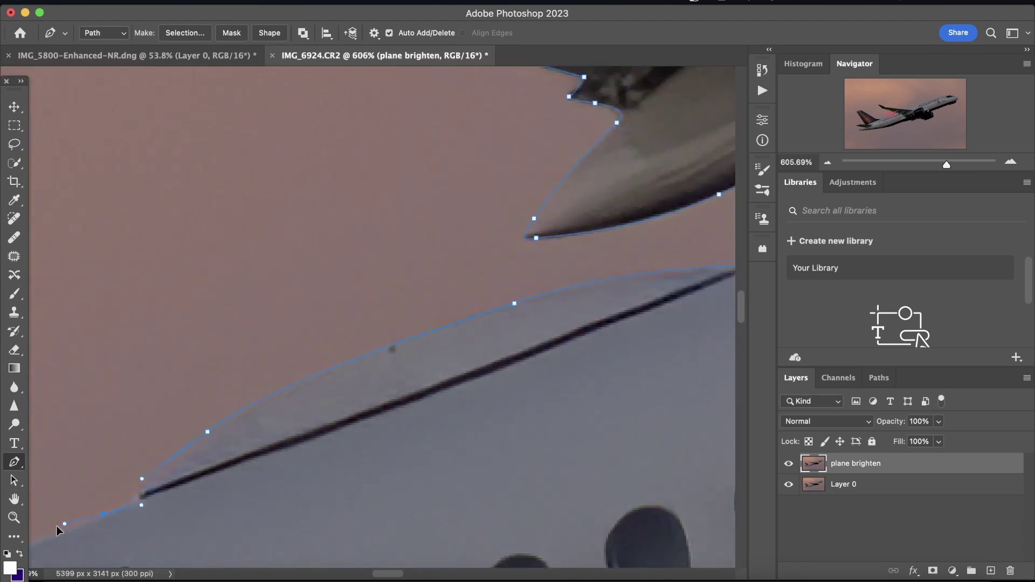
Step: Continue the path along the rear fuselage roof and up the leading edge of the tail fin
scroll(41, 536, "down", 4)
left_click(293, 465)
scroll(292, 465, "left", 3)
left_click_drag(216, 399, 86, 396)
scroll(86, 396, "left", 3)
left_click_drag(81, 338, 32, 304)
scroll(31, 305, "left", 5)
left_click(94, 240)
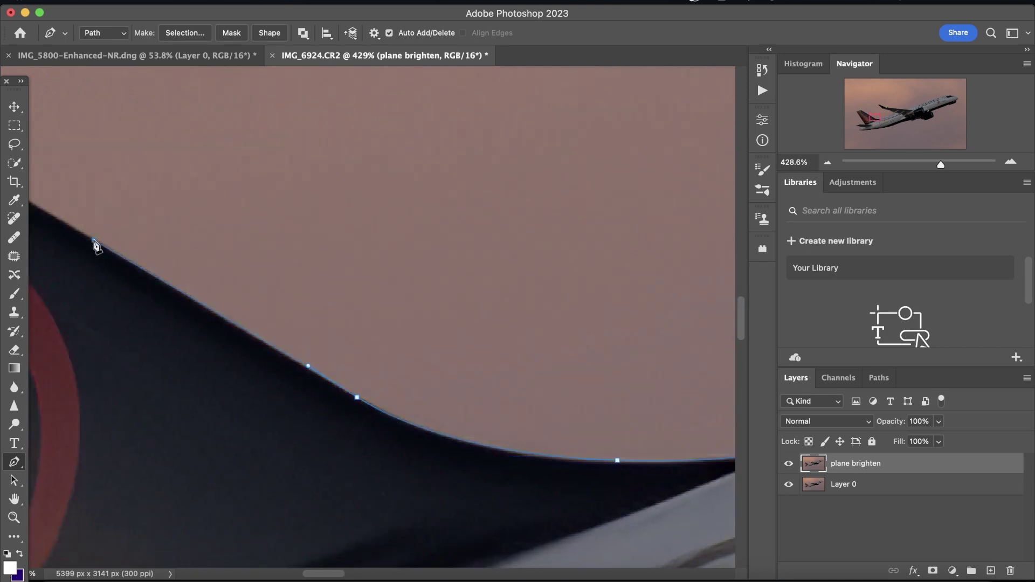
Step: Trace the path over the rounded top of the tail fin and around its rear corner
scroll(93, 240, "left", 10)
left_click(412, 303)
scroll(412, 303, "up", 3)
left_click_drag(380, 267, 285, 290)
scroll(285, 290, "left", 3)
left_click(260, 308)
left_click_drag(186, 346, 186, 359)
scroll(301, 528, "down", 2)
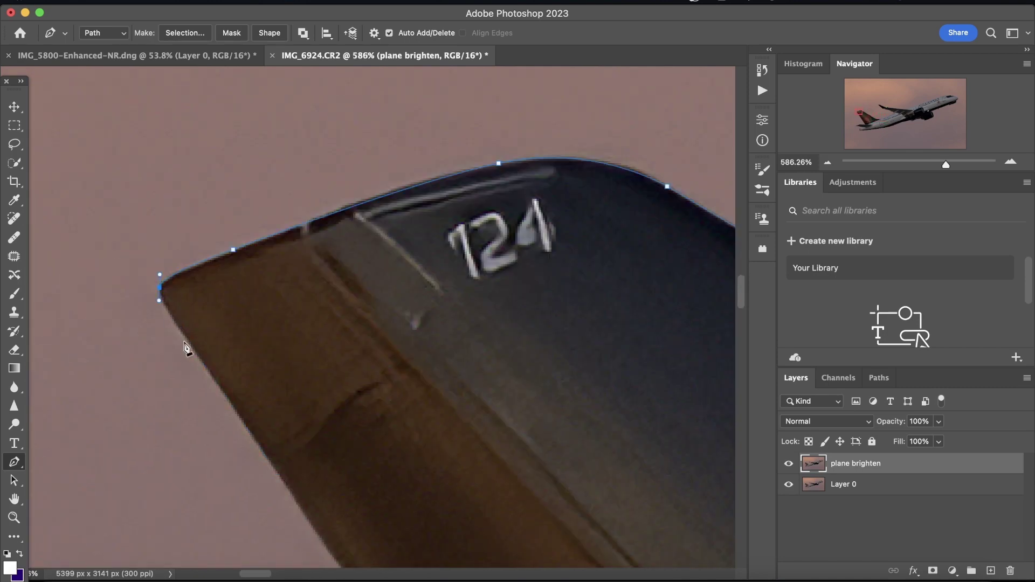
Step: Follow the tail fin's rear edge down and trace the upper edge of the horizontal stabilizer to its tip
scroll(322, 543, "down", 3)
scroll(321, 543, "down", 4)
left_click(723, 328)
left_click(412, 326)
left_click_drag(324, 342, 270, 361)
left_click_drag(207, 387, 177, 395)
left_click(134, 406)
scroll(134, 406, "up", 4)
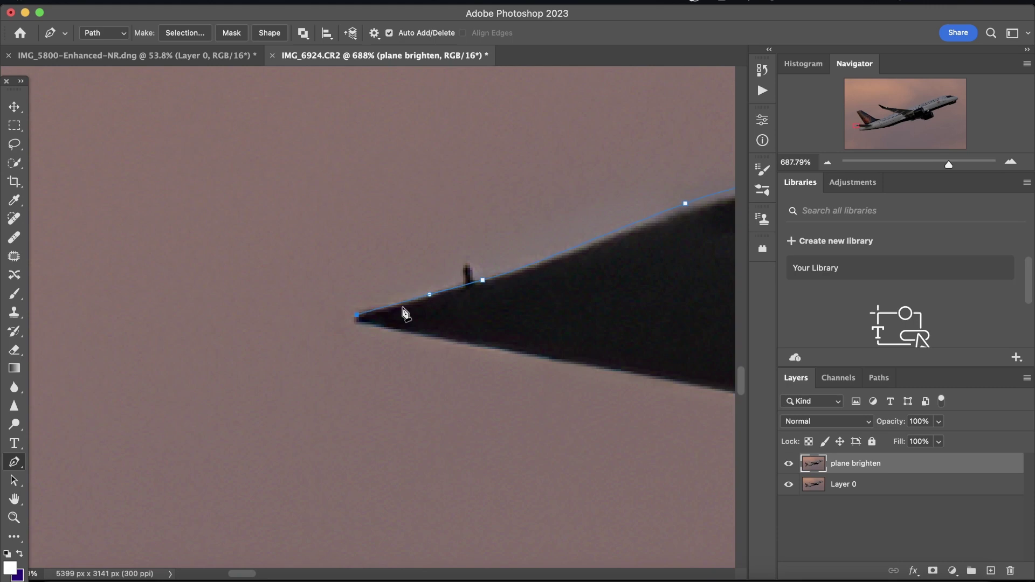
Step: Trace the stabilizer's lower edge back to the fuselage and along the tail cone to its rear upper corner
left_click_drag(357, 323, 373, 324)
scroll(374, 324, "down", 3)
left_click(591, 405)
left_click_drag(416, 494, 355, 531)
scroll(356, 531, "up", 3)
left_click(371, 463)
left_click_drag(371, 484, 389, 485)
left_click(388, 503)
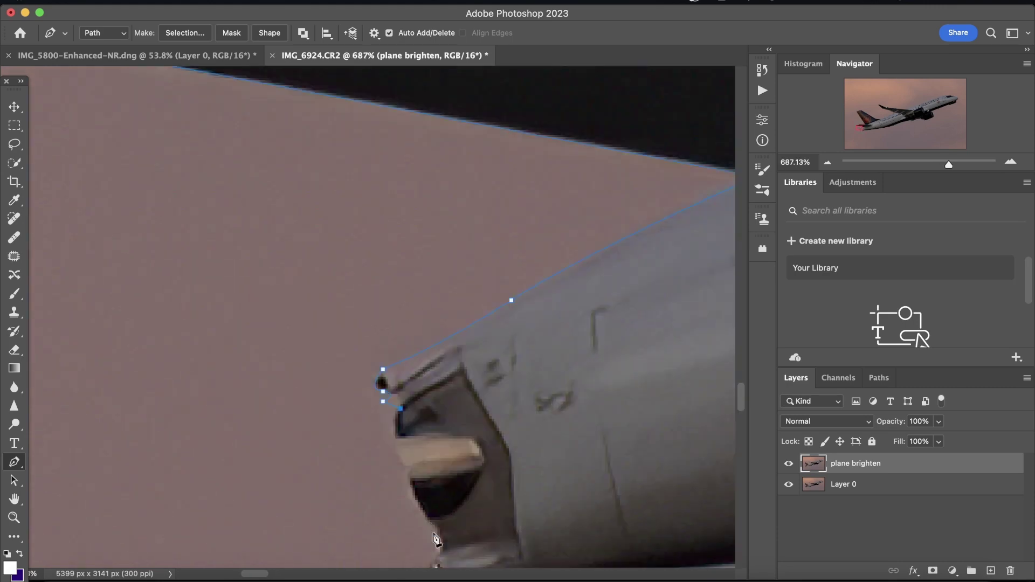
Step: Outline the exhaust opening at the end of the tail cone with short curves, redoing one misplaced point
scroll(468, 561, "down", 5)
left_click_drag(438, 424, 423, 443)
key("super+z")
left_click_drag(397, 339, 408, 350)
left_click_drag(411, 381, 432, 412)
left_click_drag(424, 432, 422, 442)
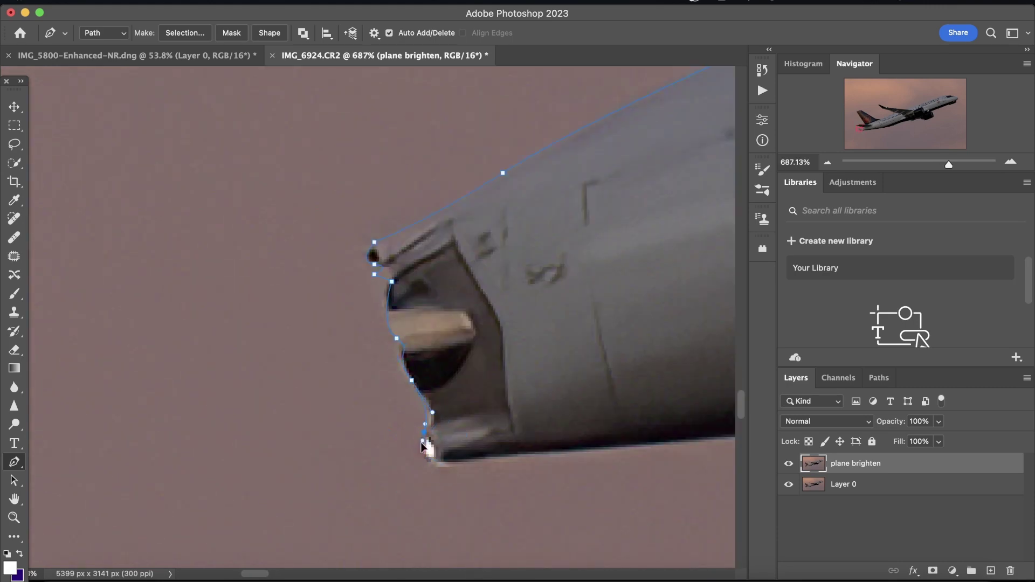
Step: Trace the path around the tail cone's lower corner and forward along the underside of the rear fuselage
left_click(438, 465)
left_click(694, 415)
scroll(695, 415, "down", 3)
left_click(657, 330)
scroll(657, 330, "right", 5)
left_click(678, 283)
scroll(679, 283, "down", 5)
left_click_drag(486, 294, 539, 277)
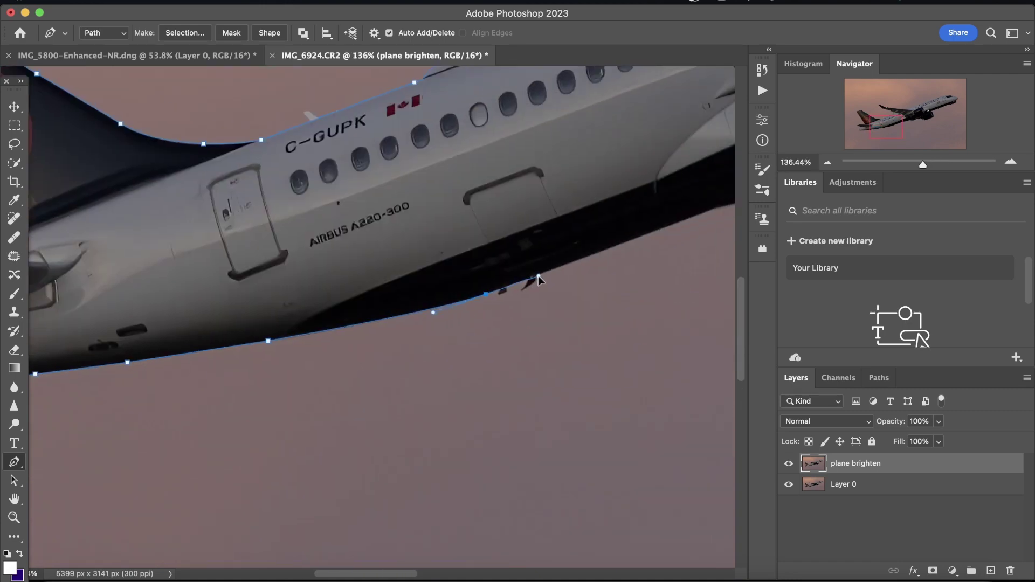
Step: Continue the Pen path around the jagged rear tips of the fairing beneath the wing root
scroll(538, 278, "up", 8)
left_click(582, 292)
left_click(543, 334)
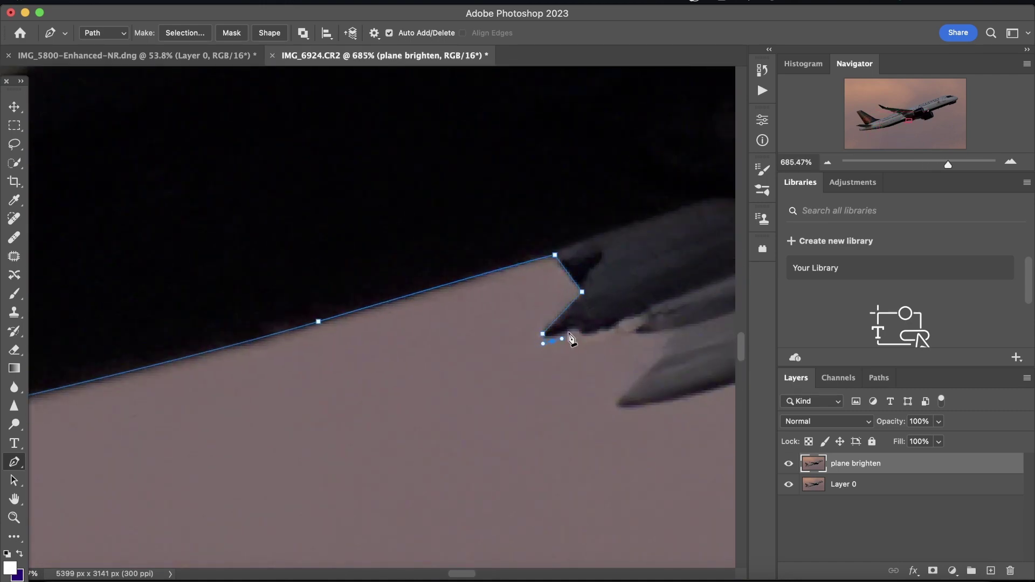
left_click(573, 329)
left_click(582, 334)
left_click_drag(609, 329, 616, 323)
left_click_drag(662, 346, 677, 399)
scroll(677, 399, "down", 3)
scroll(677, 400, "right", 5)
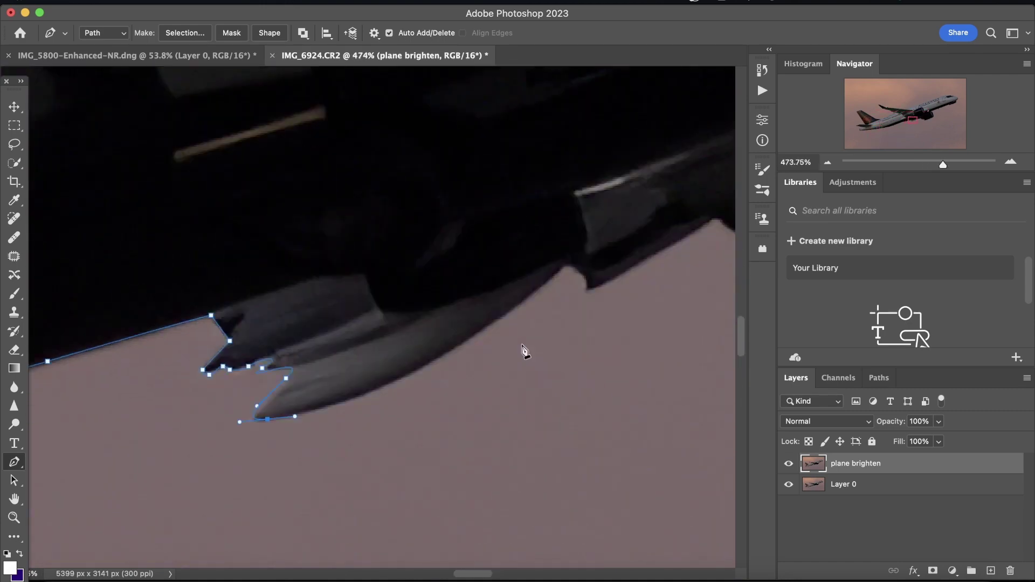
Step: Trace the fairing's curved lower edge forward to its first notch, redoing one misplaced curve
left_click_drag(499, 320, 567, 265)
key("super+z")
scroll(567, 265, "up", 3)
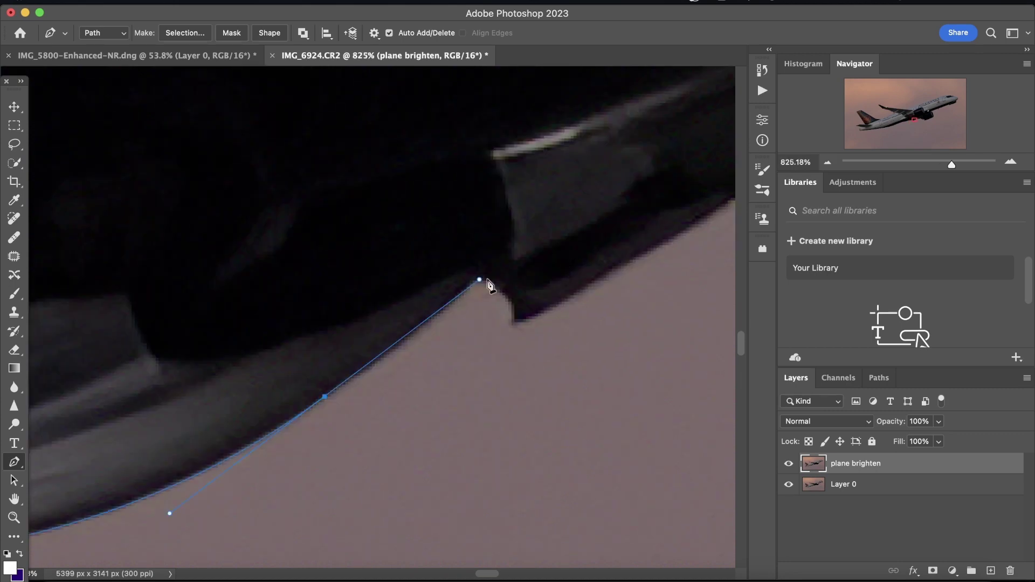
left_click(481, 275)
left_click_drag(510, 310, 551, 306)
Step: Carry the path around the second underside notch and forward along the dark edge toward the far engine
scroll(551, 305, "down", 3)
left_click(491, 278)
scroll(492, 278, "up", 3)
left_click_drag(438, 318, 458, 332)
left_click(470, 346)
left_click_drag(569, 323, 642, 304)
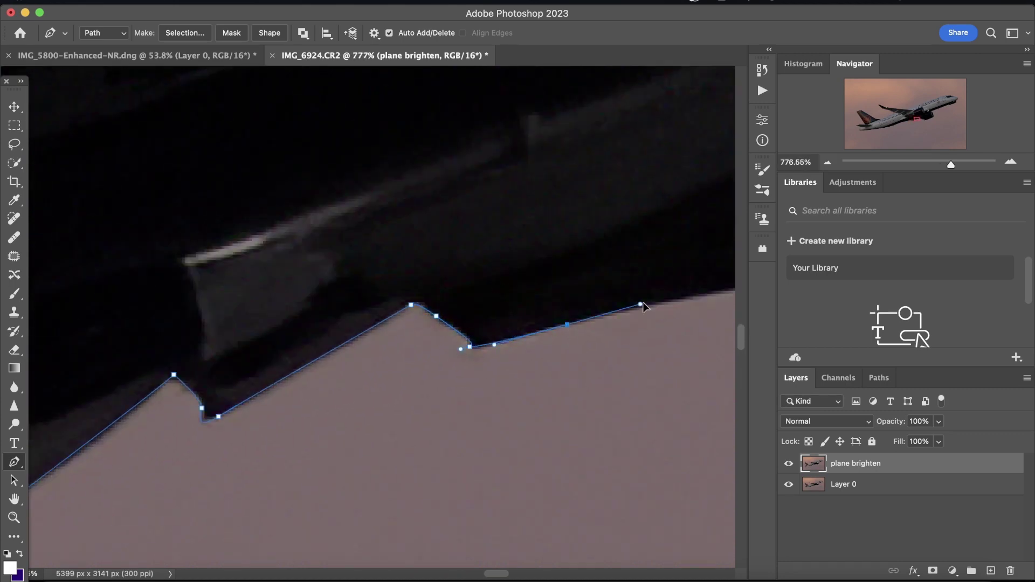
Step: Trace the stepped outline where the underside meets the rear of the far engine with short curves
scroll(642, 305, "up", 3)
left_click(472, 250)
left_click_drag(437, 293, 407, 315)
left_click_drag(384, 350, 386, 364)
left_click_drag(465, 360, 503, 359)
left_click_drag(542, 360, 551, 357)
left_click_drag(568, 364, 571, 375)
Step: Trace the far engine's exhaust edge and the notch at the nacelle's rear lower corner
scroll(570, 376, "right", 5)
left_click_drag(435, 432, 446, 432)
left_click_drag(526, 422, 574, 427)
left_click_drag(685, 405, 688, 411)
scroll(666, 488, "down", 5)
left_click_drag(596, 430, 614, 451)
left_click_drag(541, 475, 523, 490)
left_click_drag(472, 503, 461, 514)
scroll(461, 513, "down", 2)
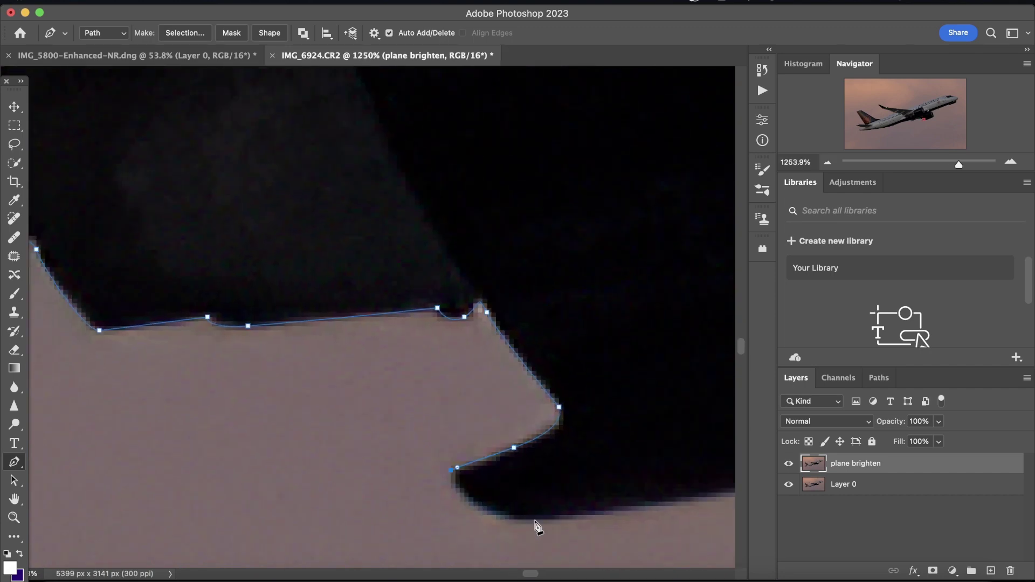
Step: Trace the far engine nacelle's underside forward and curve the path up around its inlet lip
left_click_drag(536, 522, 611, 516)
scroll(611, 516, "down", 3)
left_click_drag(654, 370, 727, 282)
scroll(727, 282, "right", 3)
left_click_drag(548, 160, 684, 93)
scroll(685, 92, "up", 5)
left_click_drag(622, 296, 613, 178)
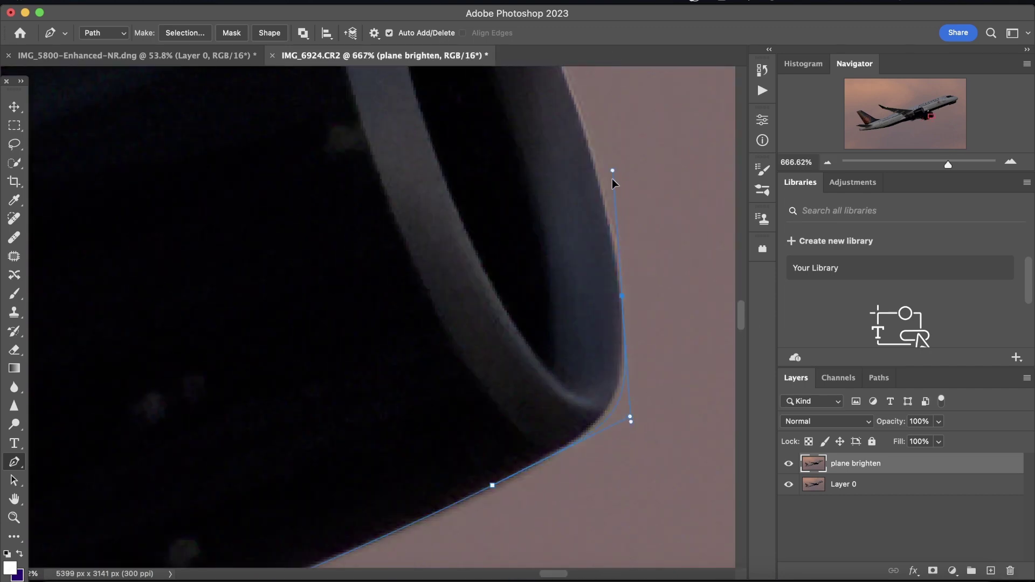
Step: Follow the inlet's front edge up to the fuselage and close the outline around the whole plane
scroll(615, 192, "up", 3)
left_click_drag(521, 115, 503, 86)
left_click(516, 191)
scroll(538, 193, "down", 5)
scroll(619, 363, "down", 6)
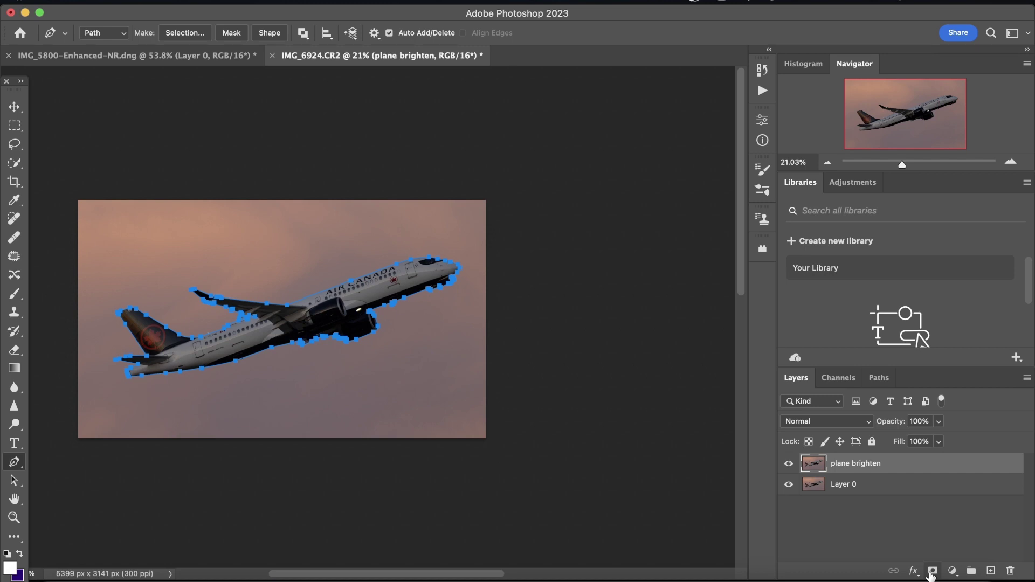
Step: Add a layer mask and a vector mask from the plane outline to the plane brighten layer
left_click(933, 572)
left_click(932, 571)
left_click(815, 473)
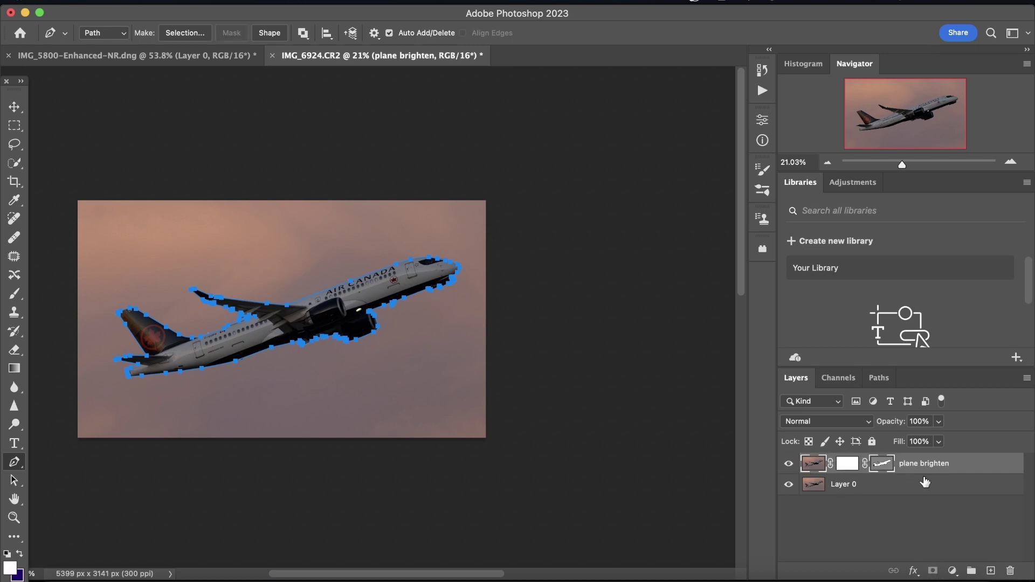
Step: Inspect the masked outline's fit around the far engine and fuselage underside, and deselect its anchor points
scroll(402, 249, "up", 5)
scroll(402, 249, "up", 7)
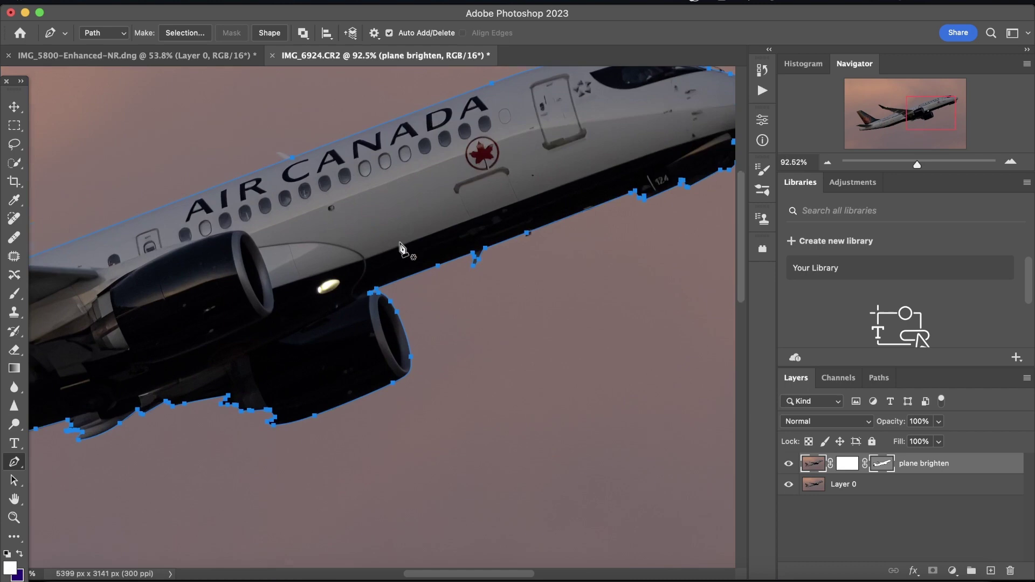
scroll(401, 249, "down", 4)
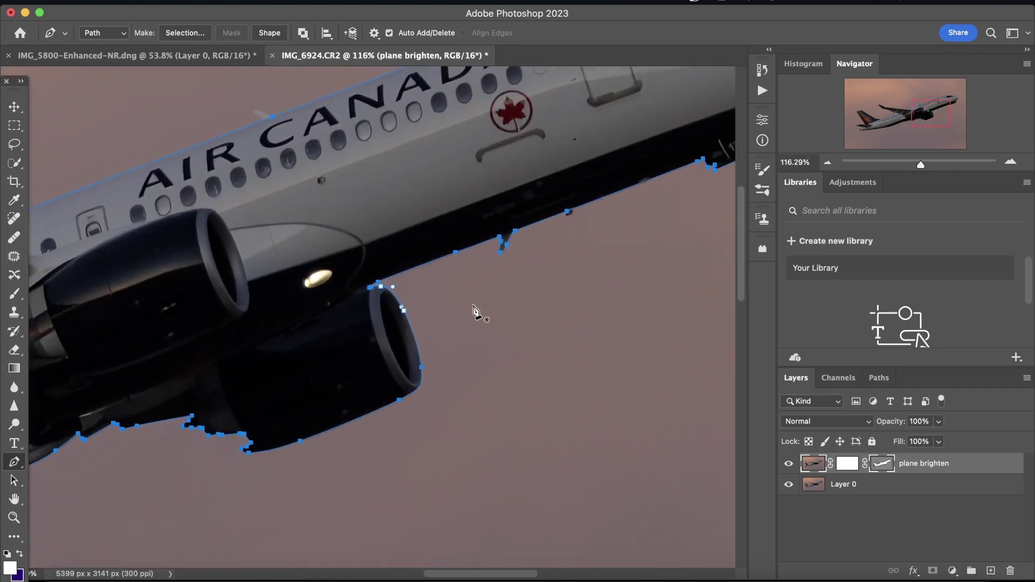
scroll(474, 310, "up", 3)
scroll(474, 311, "down", 2)
scroll(475, 311, "down", 10)
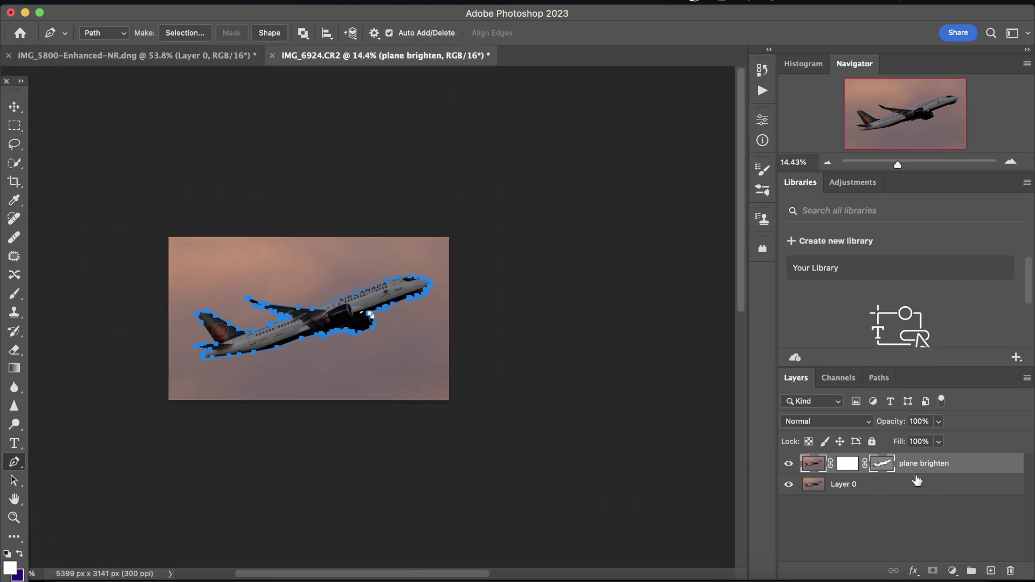
left_click(884, 492)
left_click(879, 468)
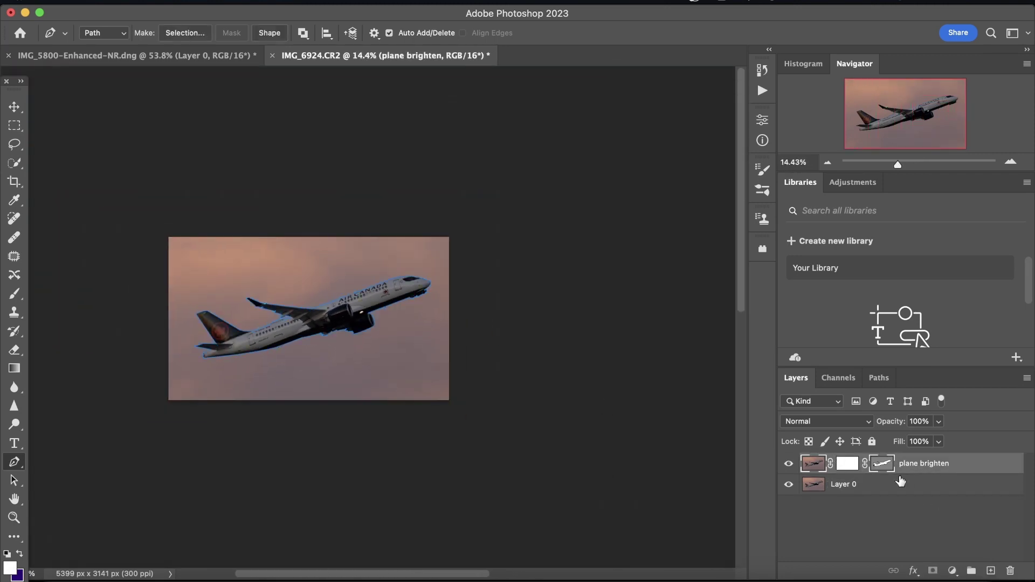
scroll(280, 326, "up", 3)
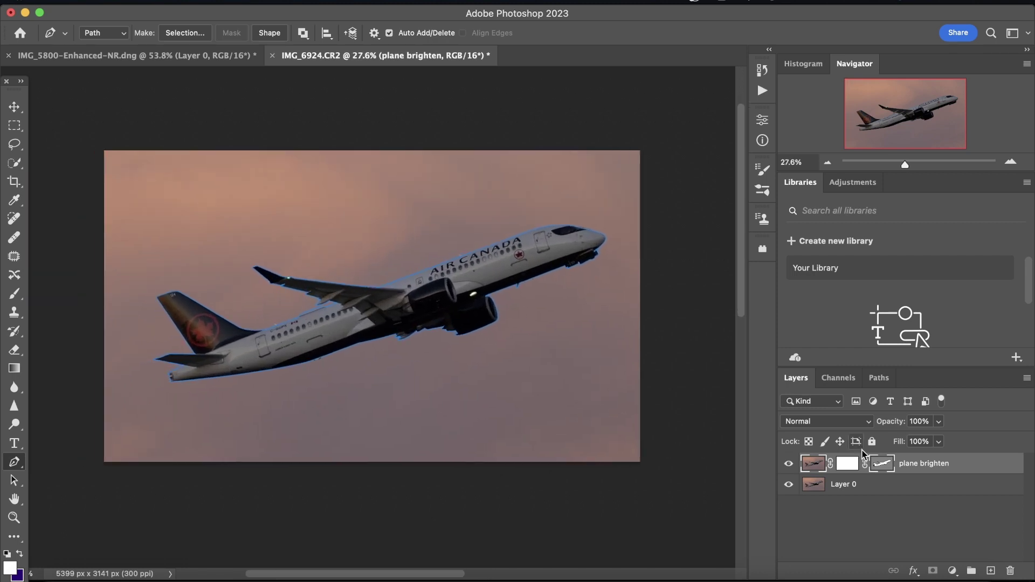
Step: Duplicate the plane brighten layer with its masks and name the copy "sky"
right_click(920, 467)
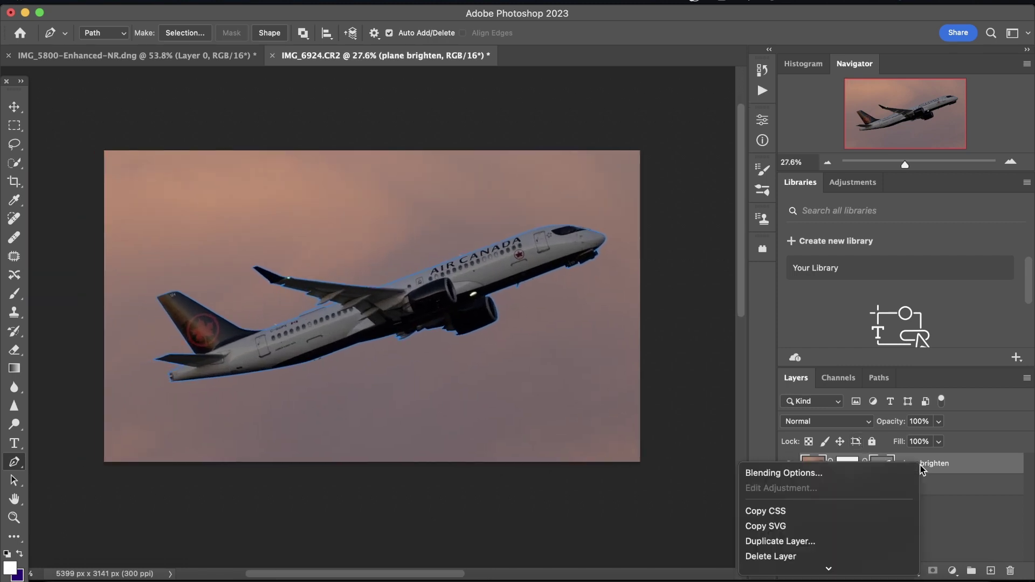
left_click(826, 542)
type("skyt")
key("Return")
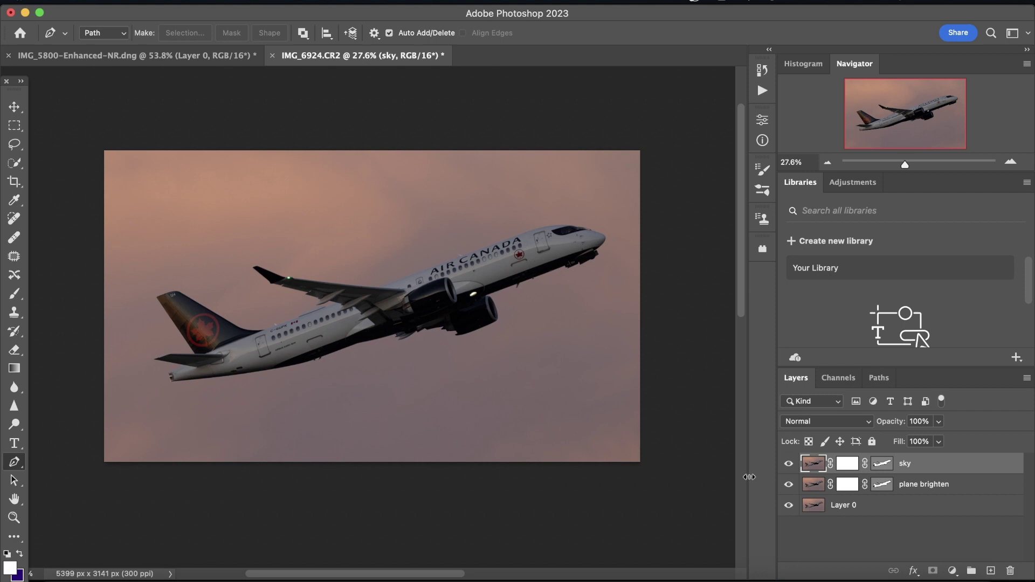
Step: Draw a closed four-cornered path outside the image edges on the sky layer's vector mask to invert the masked area
left_click(880, 464)
left_click(680, 122)
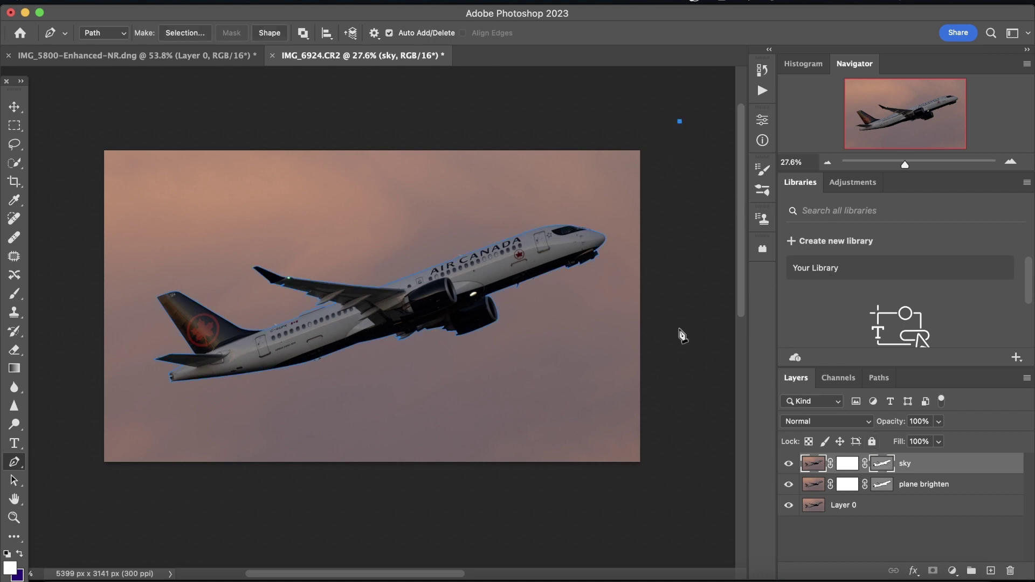
left_click(683, 546)
left_click(60, 509)
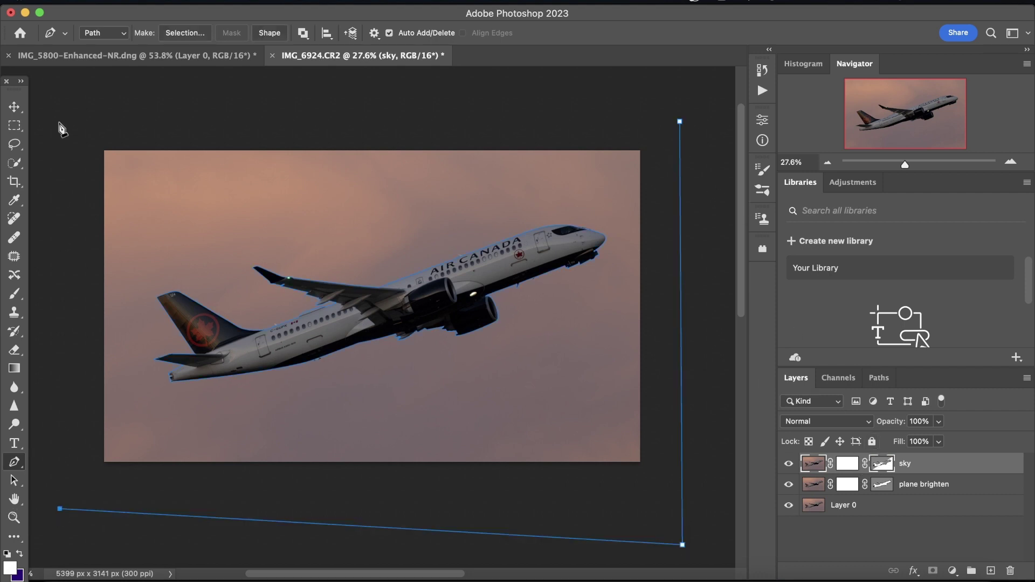
left_click(62, 115)
left_click(680, 122)
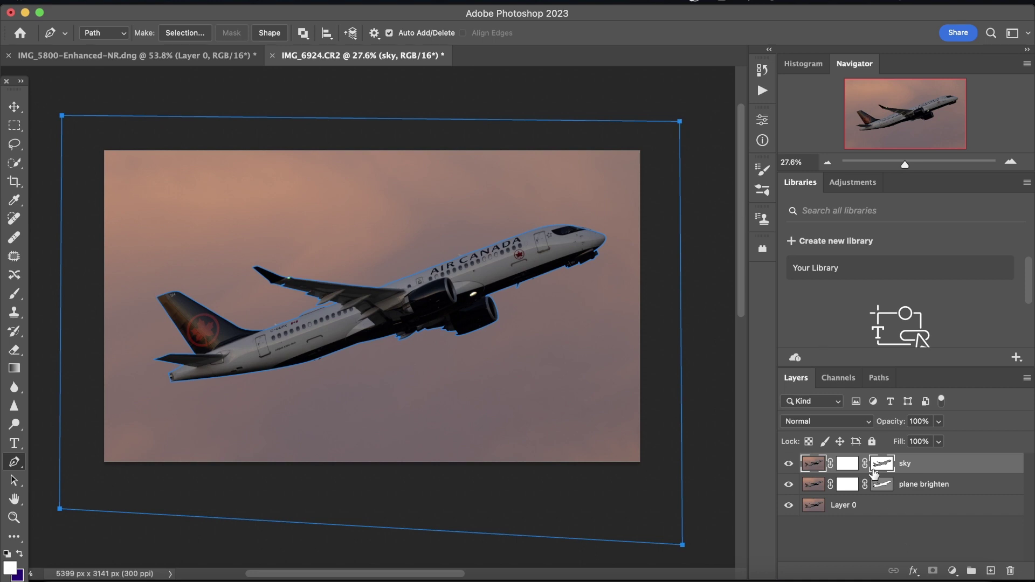
Step: Set the plane brighten layer's blend mode to Screen
left_click(883, 484)
left_click(807, 422)
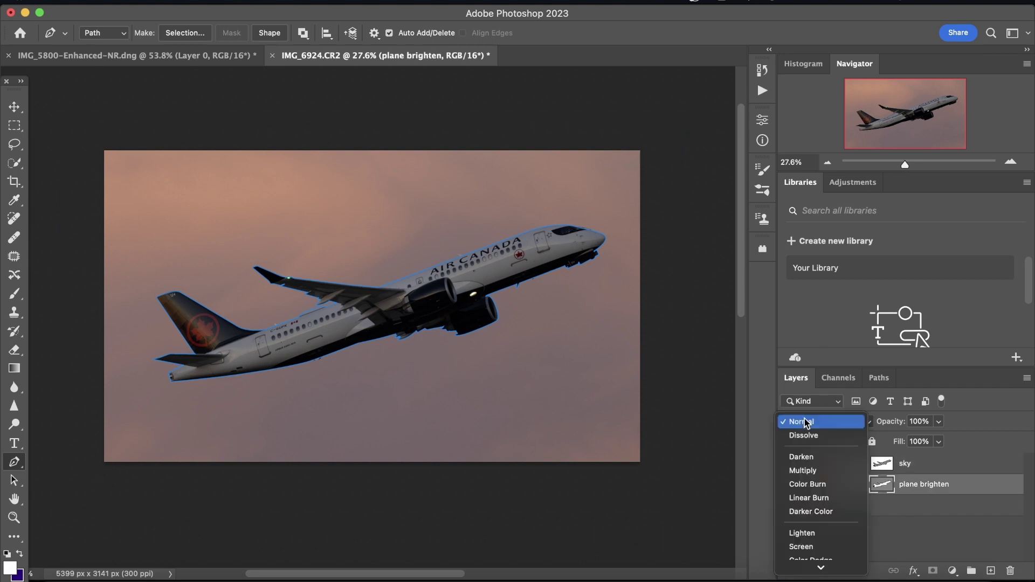
left_click(804, 547)
scroll(586, 361, "down", 3)
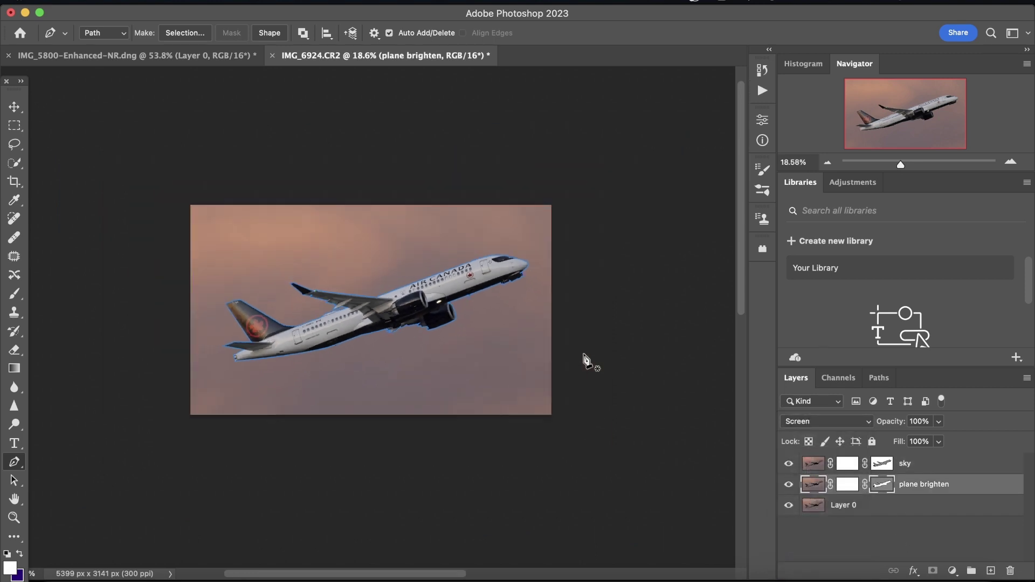
scroll(587, 361, "up", 3)
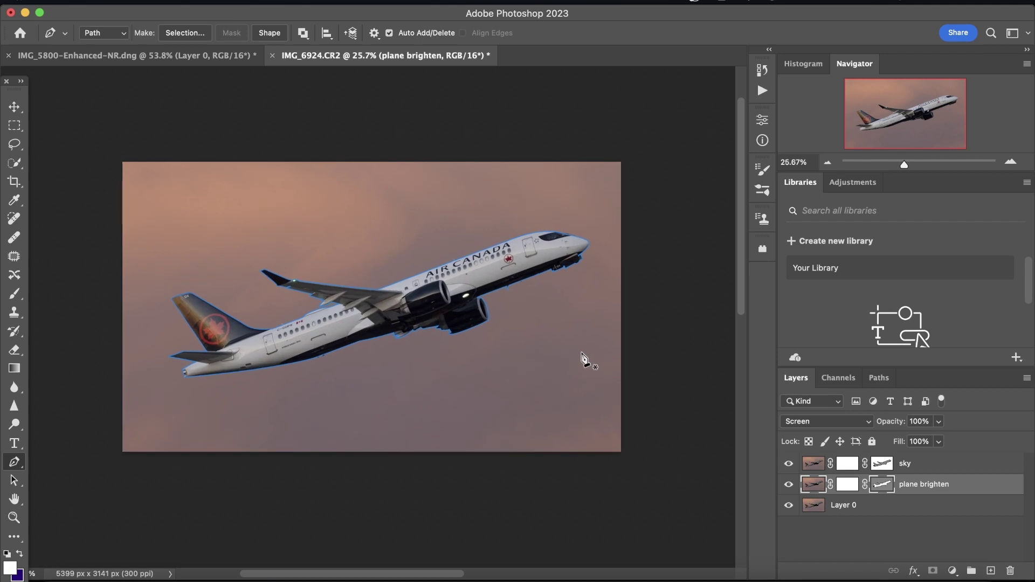
Step: Open the Camera Raw Filter on the sky layer and expand its Basic adjustments
left_click(882, 464)
left_click(382, 1)
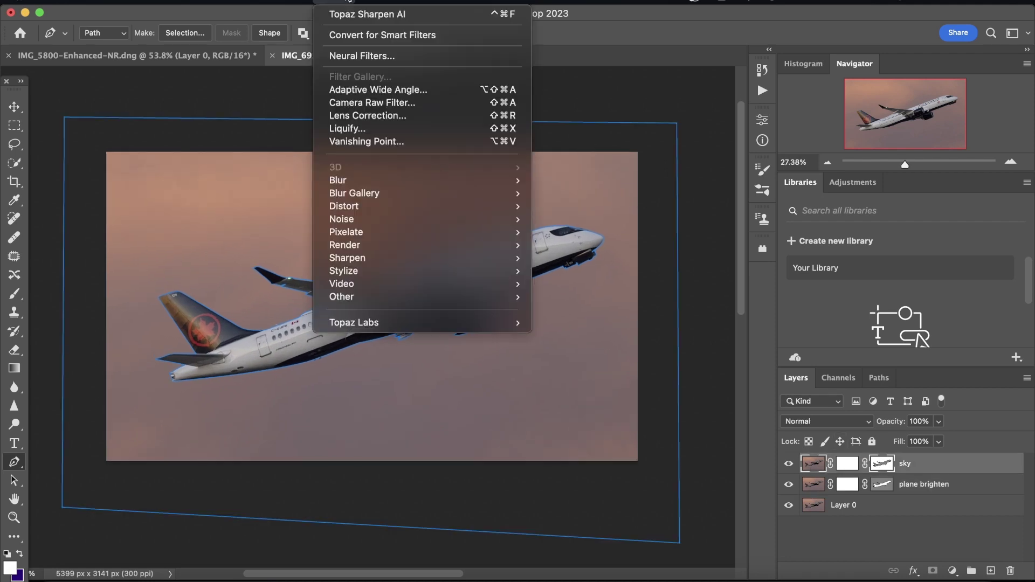
left_click(381, 102)
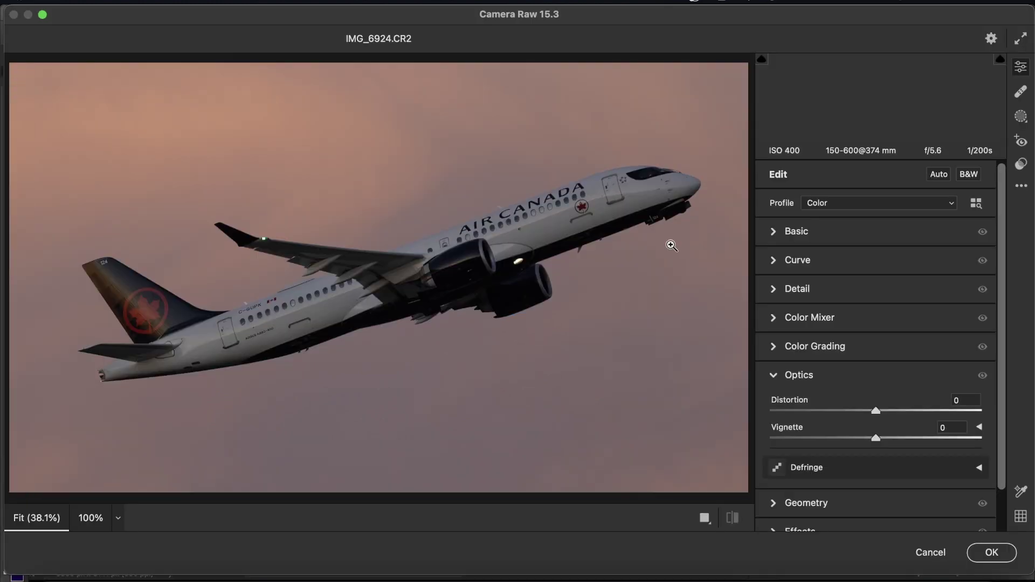
left_click(825, 236)
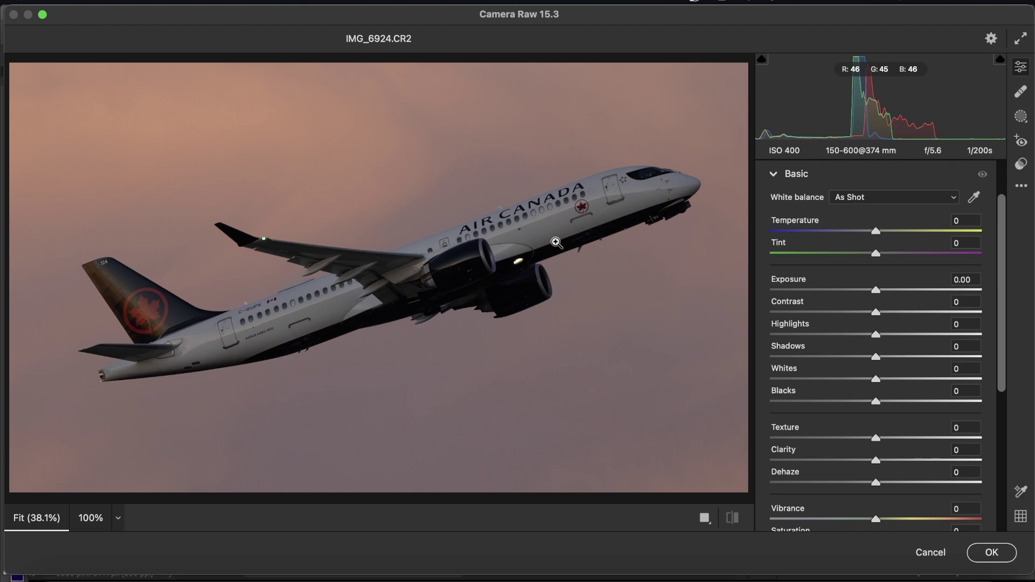
Step: Try Contrast +16, Exposure -0.90, Whites +19 and Blacks -19 for the sky
left_click(893, 313)
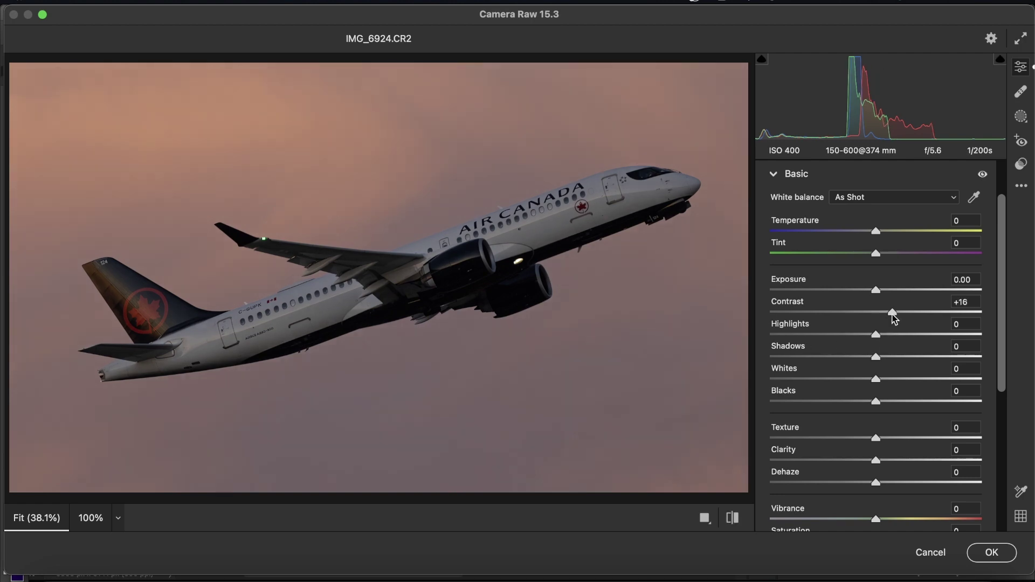
left_click_drag(870, 294, 857, 291)
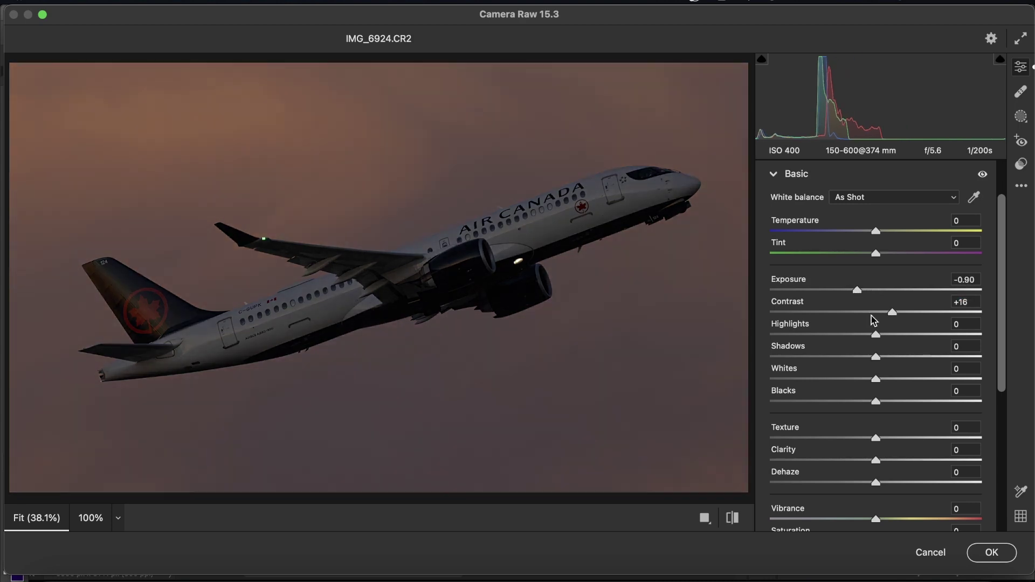
left_click(896, 380)
left_click(856, 402)
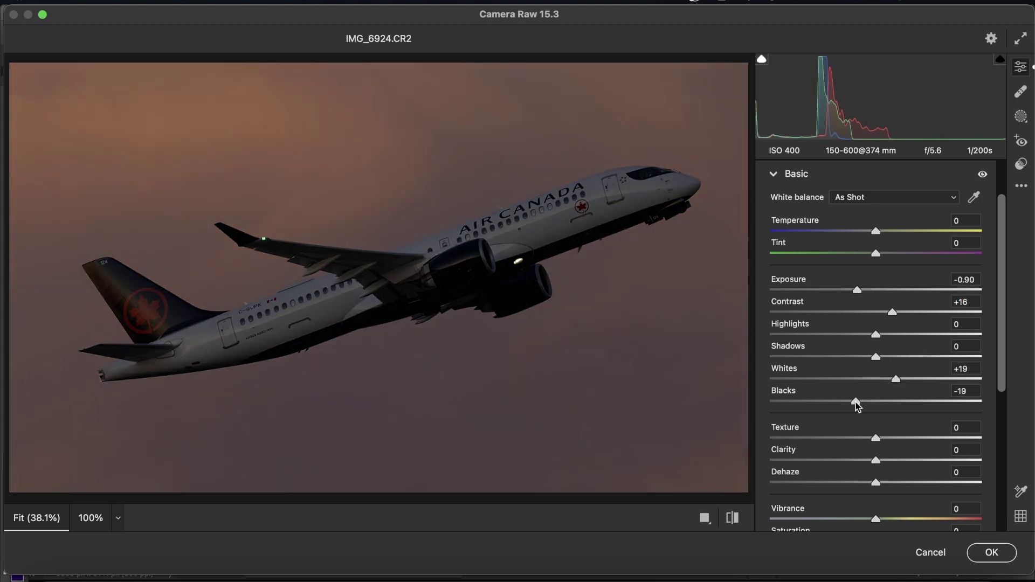
Step: Try Clarity +24, Dehaze +12 and Saturation +26 for the sky and compare against the original settings
left_click(901, 461)
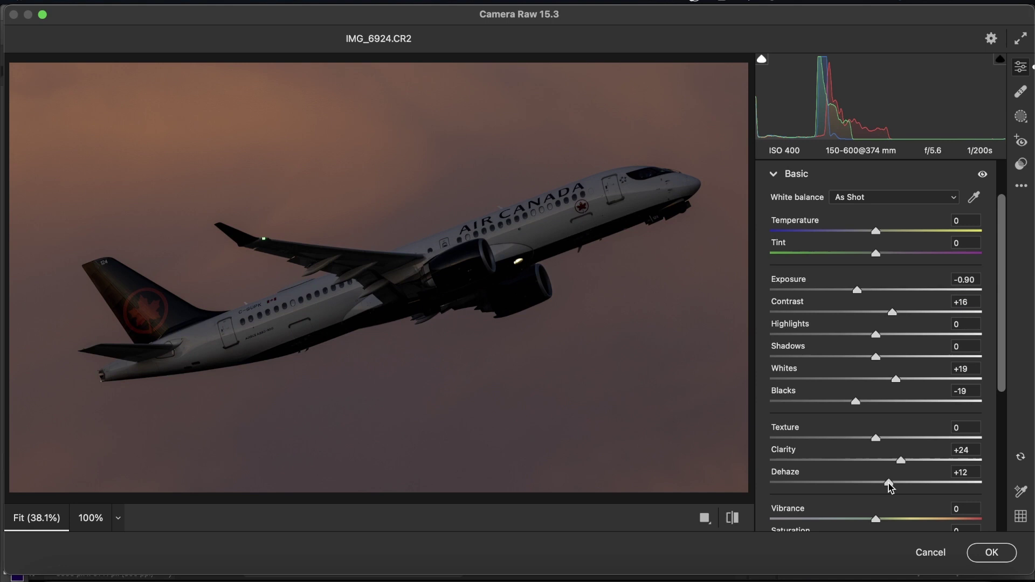
scroll(890, 488, "down", 1)
left_click_drag(891, 525, 905, 525)
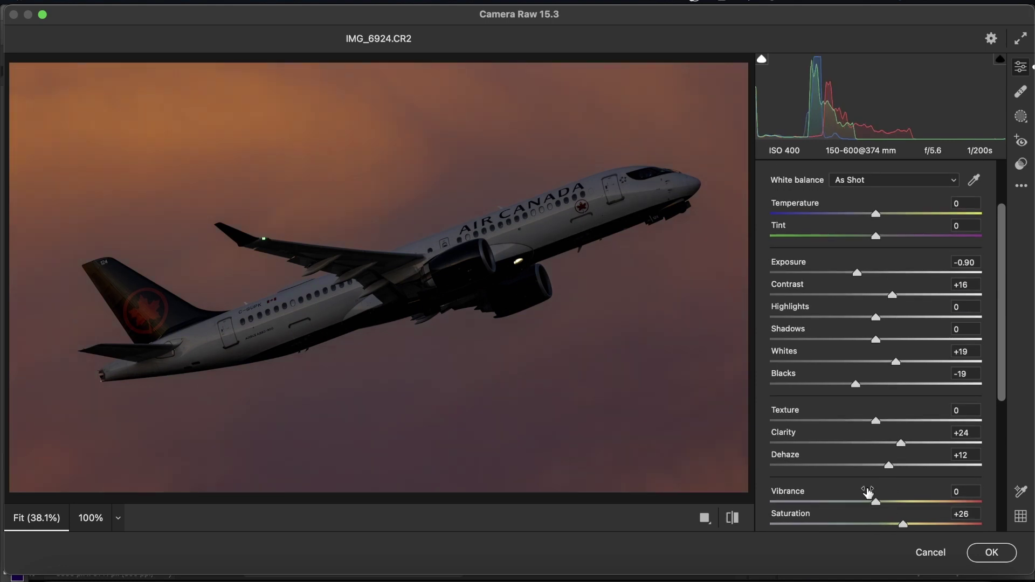
scroll(626, 351, "down", 3)
scroll(626, 351, "up", 2)
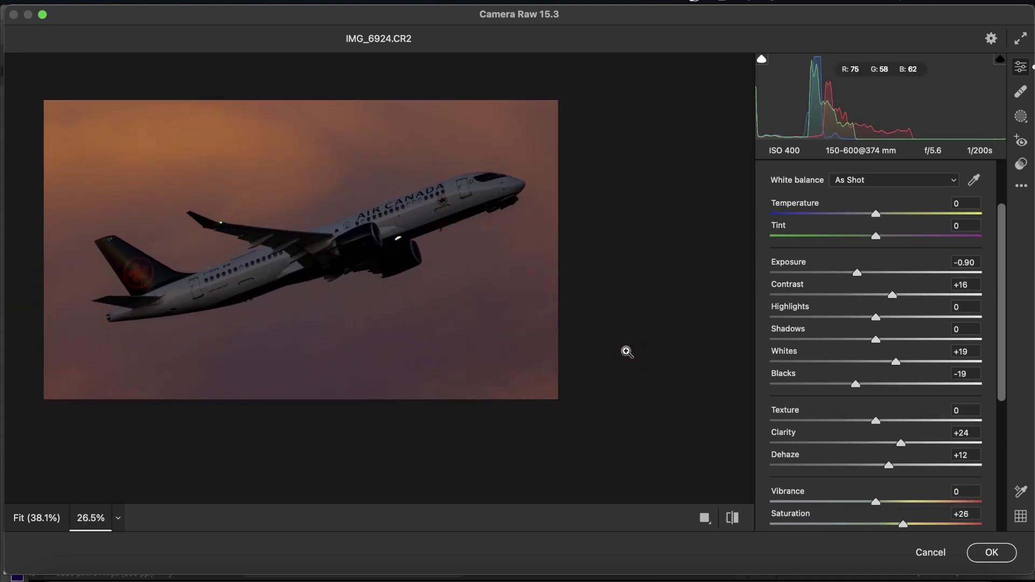
key("backslash")
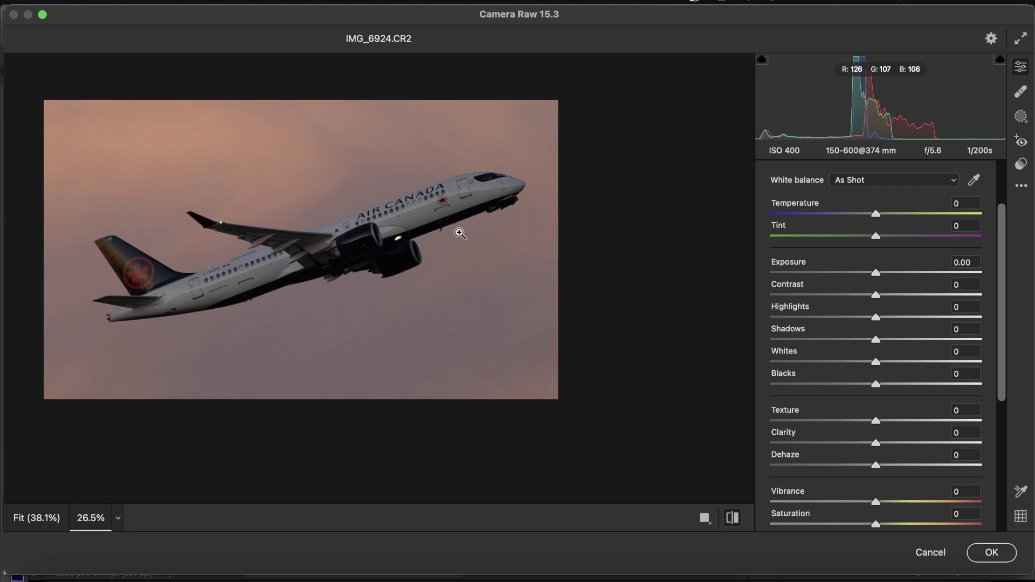
key("super+0")
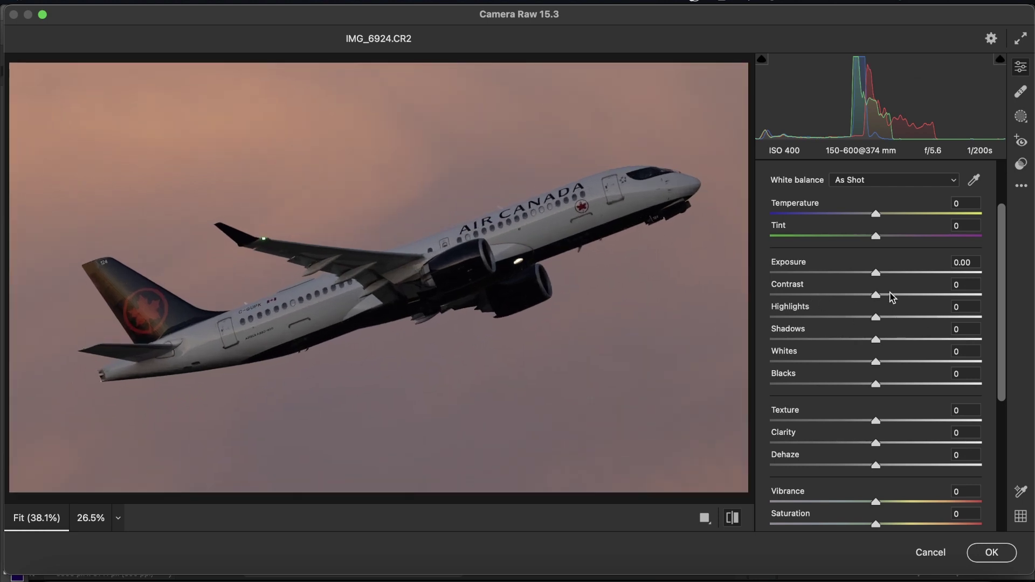
Step: Set the sky's Contrast to +18, Whites to +30 and Blacks to -23
mouse_move(893, 297)
left_mouse_down()
mouse_move(883, 301)
mouse_move(892, 300)
left_mouse_up()
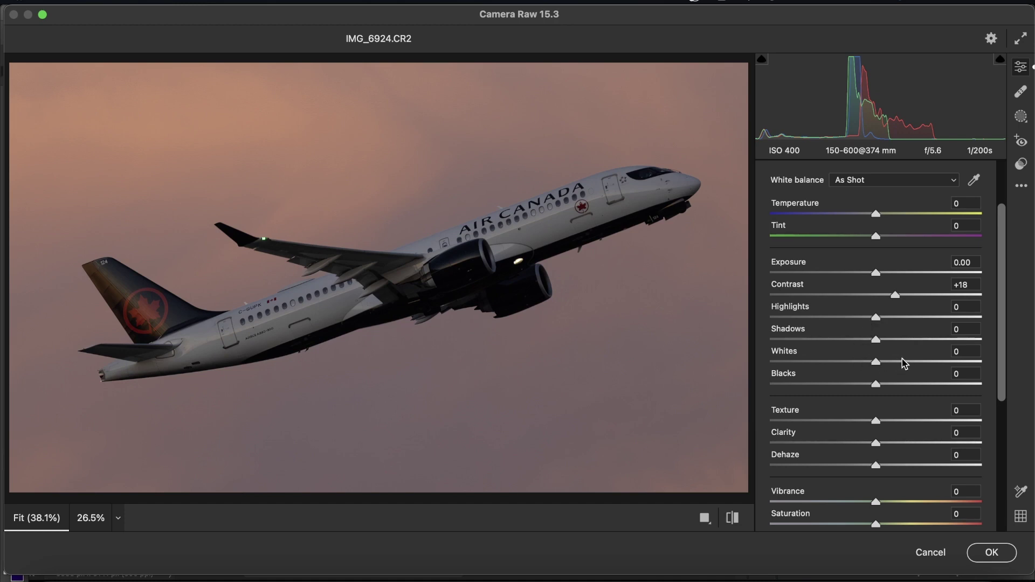
mouse_move(905, 365)
left_mouse_down()
mouse_move(897, 361)
mouse_move(909, 365)
left_mouse_up()
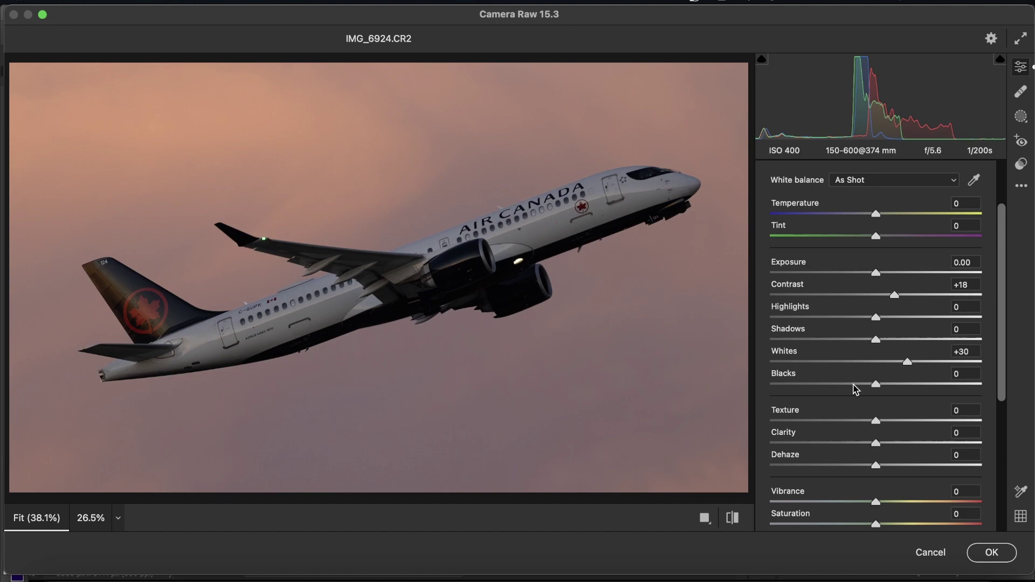
mouse_move(854, 384)
left_mouse_down()
mouse_move(845, 385)
mouse_move(875, 389)
mouse_move(852, 387)
left_mouse_up()
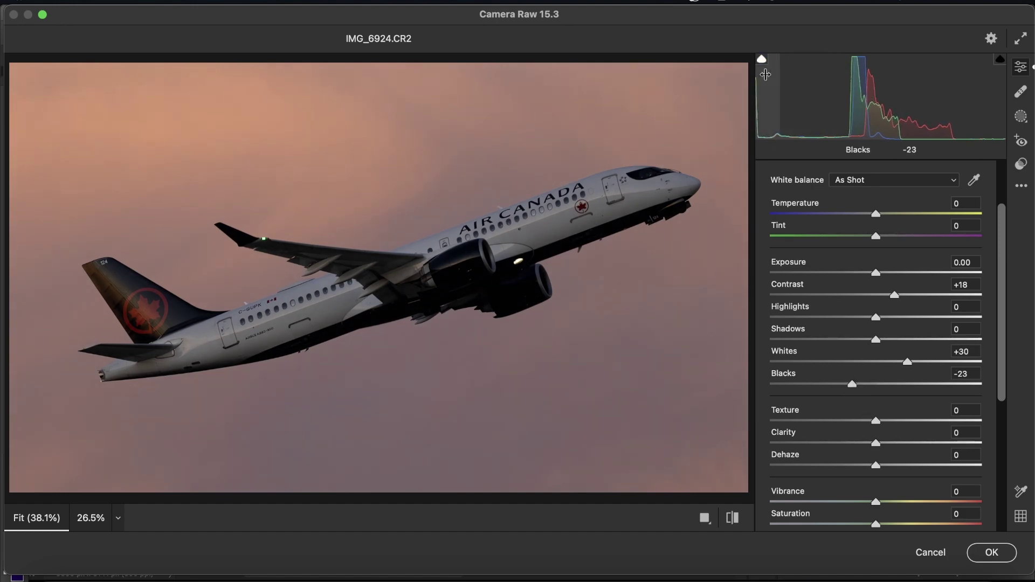
Step: Set the sky's Clarity to +29 and Dehaze to +17, checking the shadow clipping and comparing against the original
left_click(762, 59)
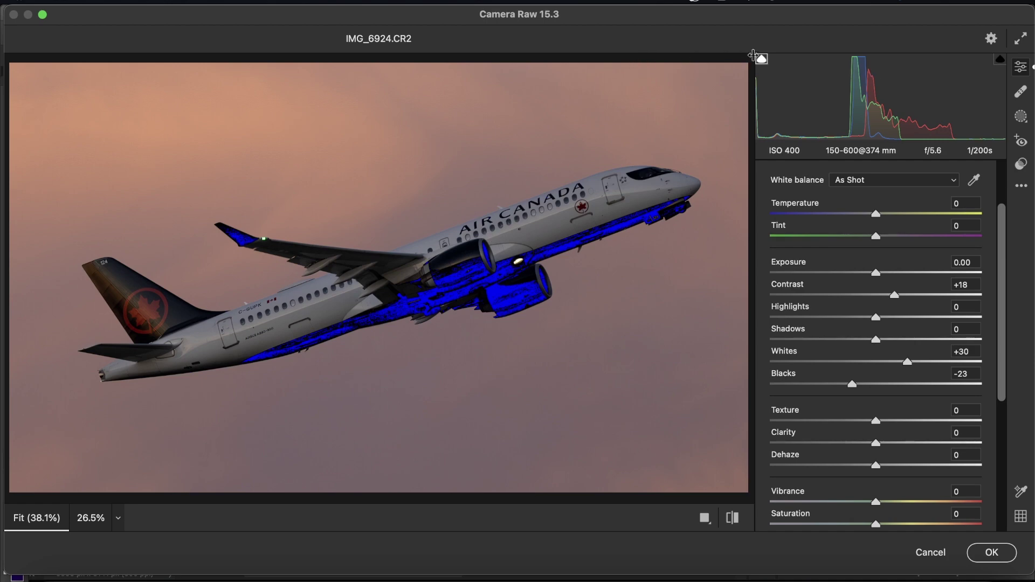
left_click(760, 60)
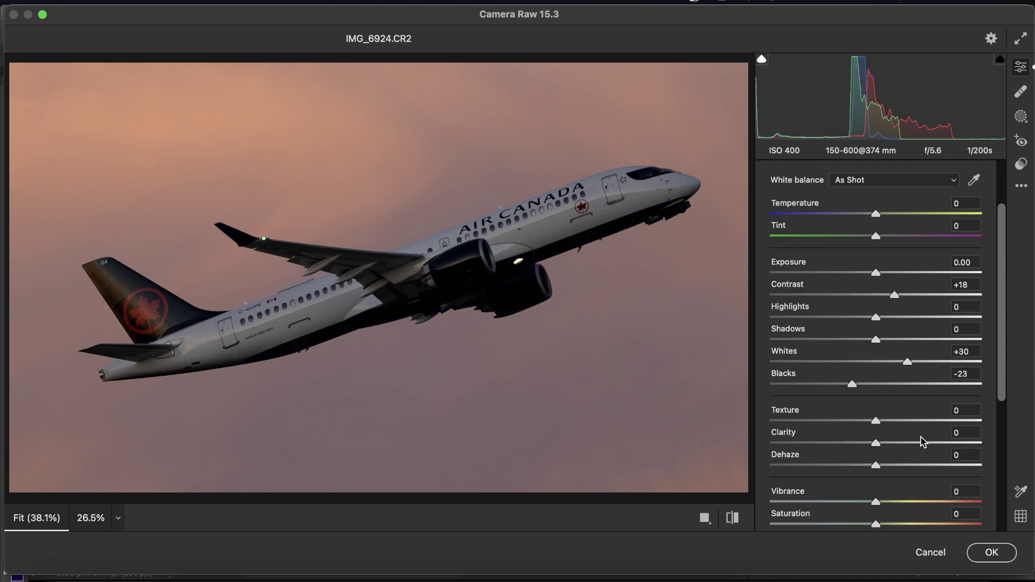
left_click_drag(890, 442, 1024, 476)
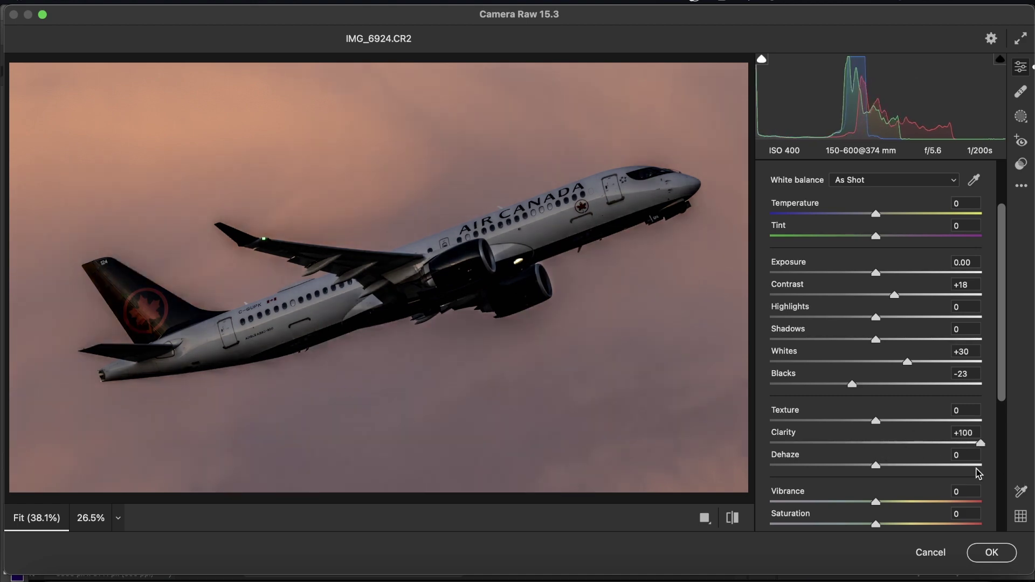
left_click_drag(935, 452, 895, 467)
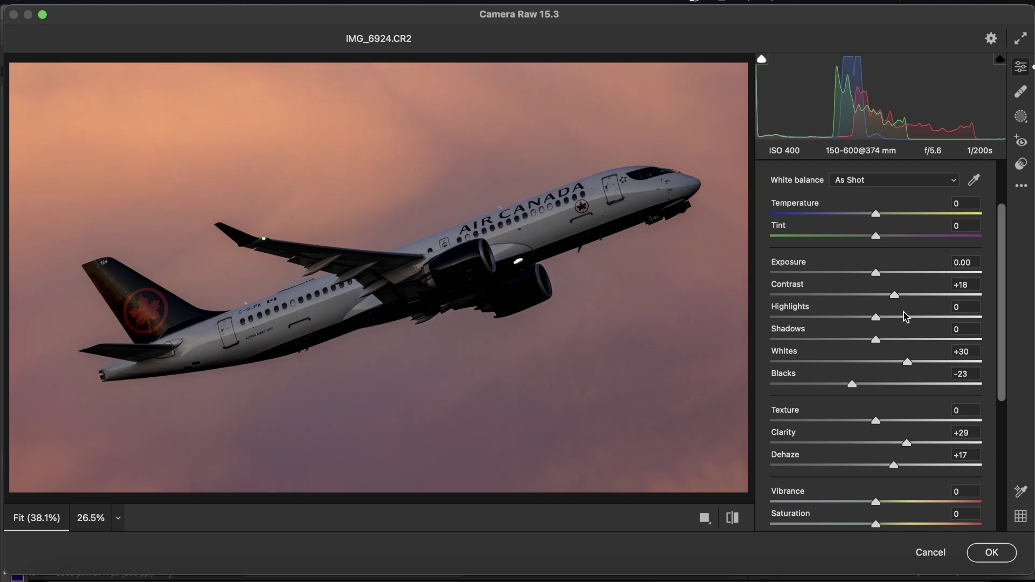
left_click(706, 271)
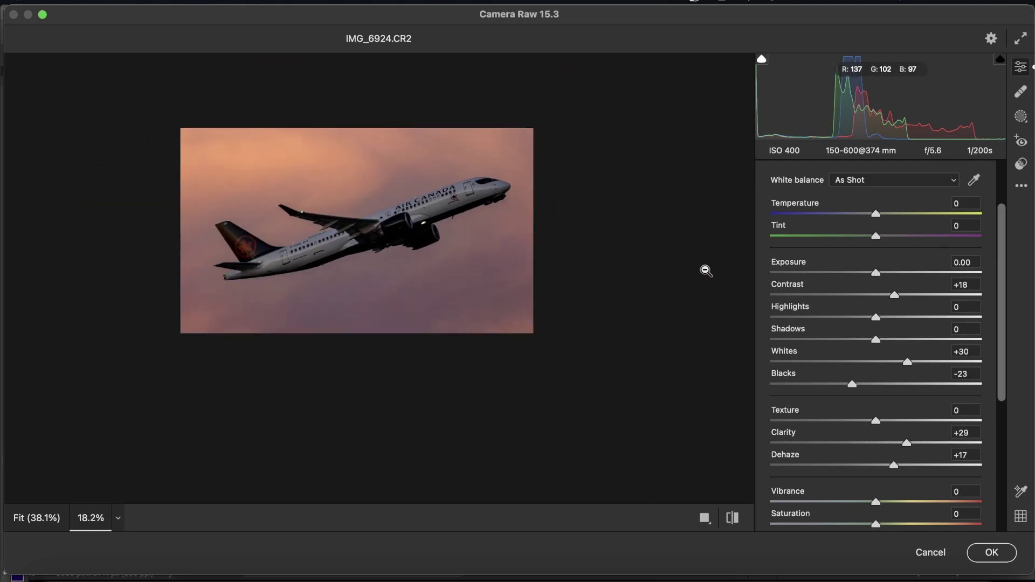
key("backslash")
key("backslash")
left_click(706, 271)
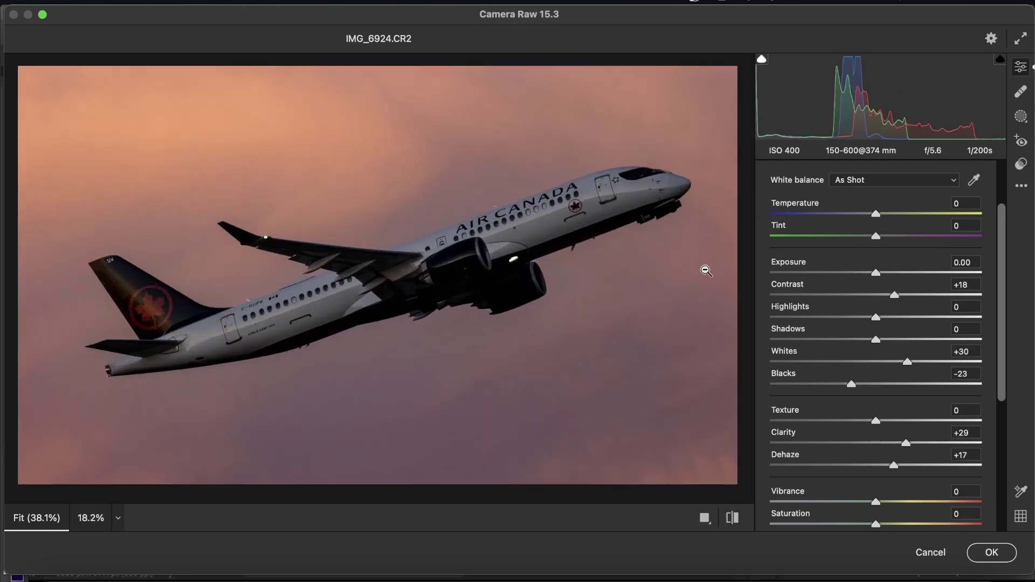
Step: Set the sky's Saturation to +21 and Texture to +21, and apply the Camera Raw Filter
mouse_move(888, 526)
left_mouse_down()
mouse_move(1013, 535)
mouse_move(901, 522)
left_mouse_up()
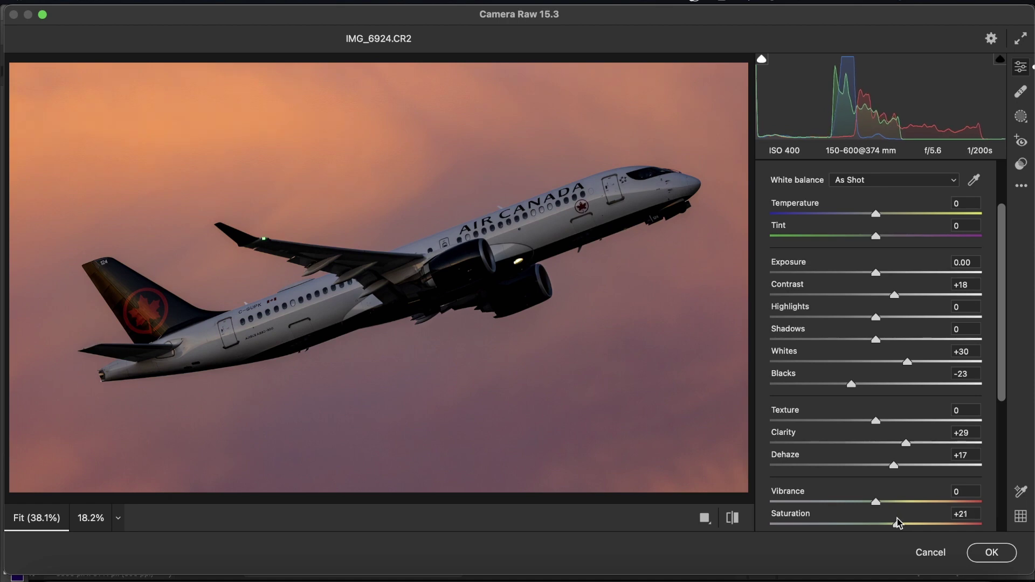
scroll(836, 457, "down", 1)
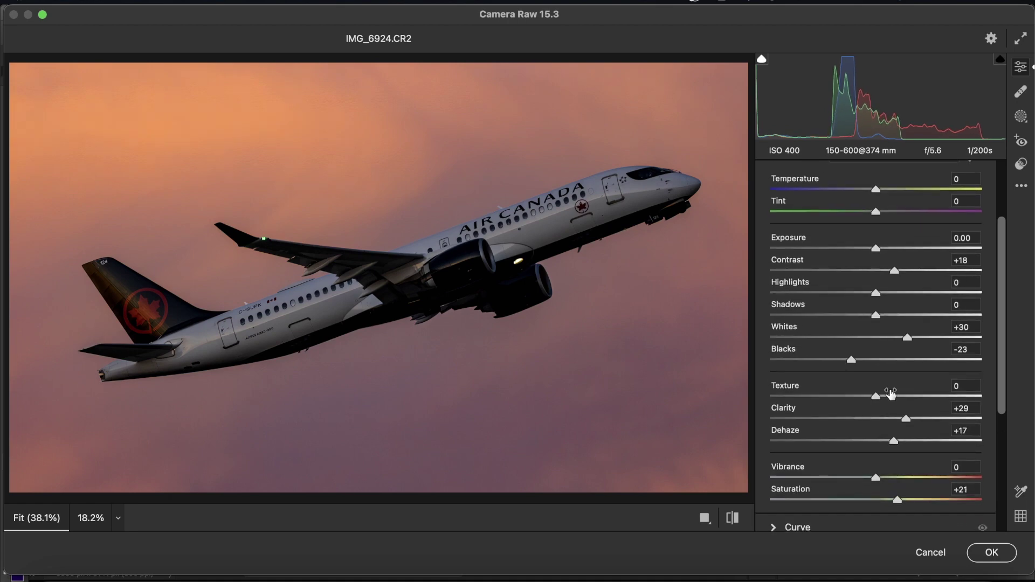
left_click_drag(895, 401, 1008, 430)
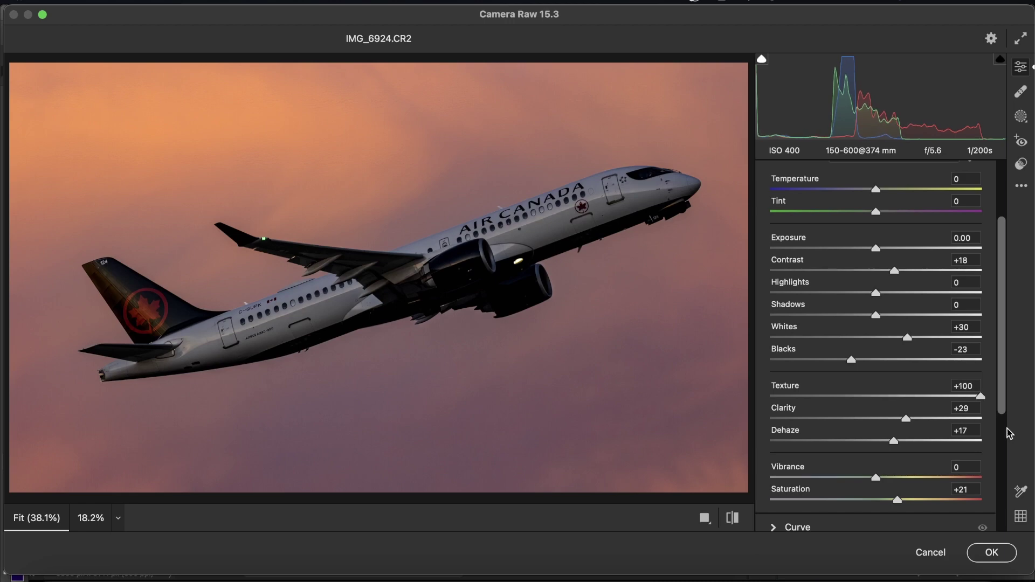
mouse_move(1033, 467)
left_mouse_down()
mouse_move(862, 421)
mouse_move(1014, 510)
mouse_move(1034, 475)
mouse_move(866, 442)
mouse_move(1034, 480)
left_mouse_up()
left_click_drag(902, 403, 896, 404)
scroll(633, 284, "down", 3)
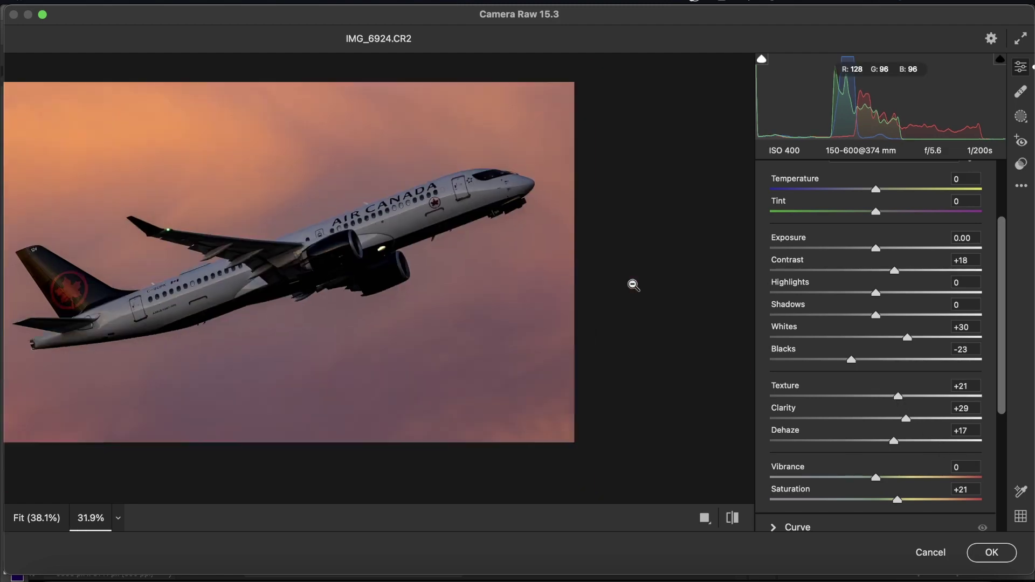
scroll(952, 501, "down", 3)
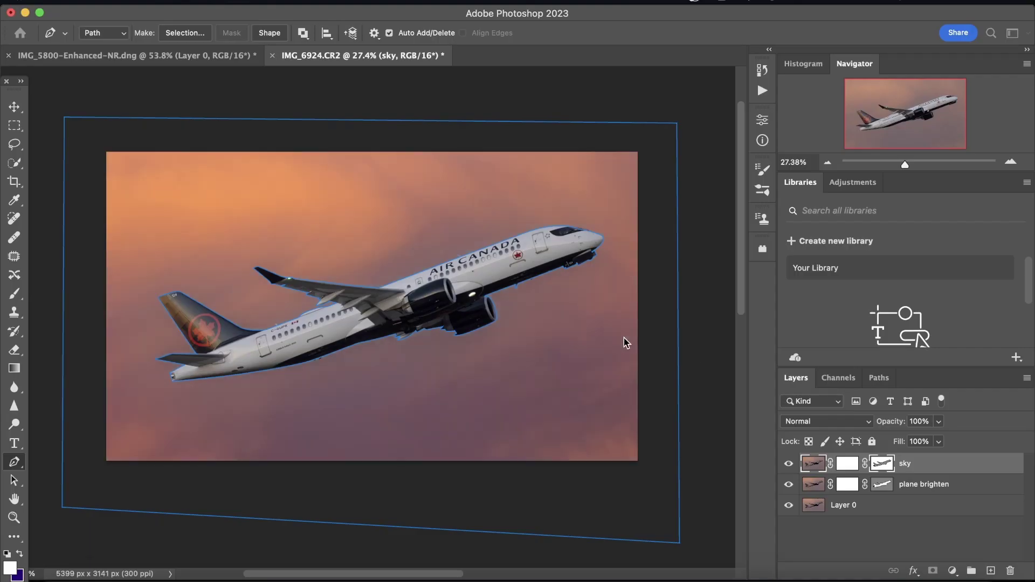
Step: Flatten the sky, plane brighten and base layers into a single background layer
key("super+0")
scroll(626, 340, "down", 5)
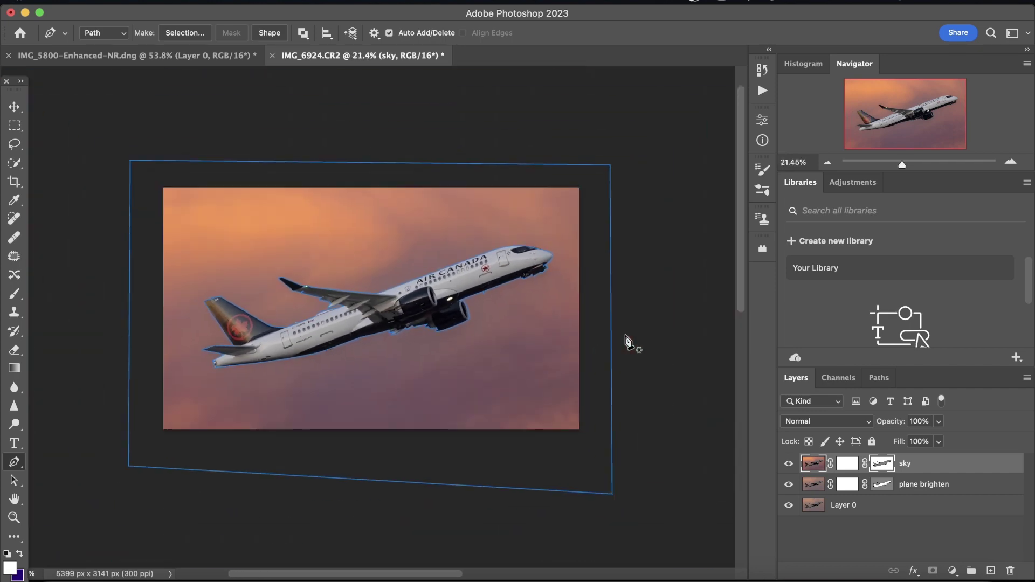
scroll(626, 339, "up", 2)
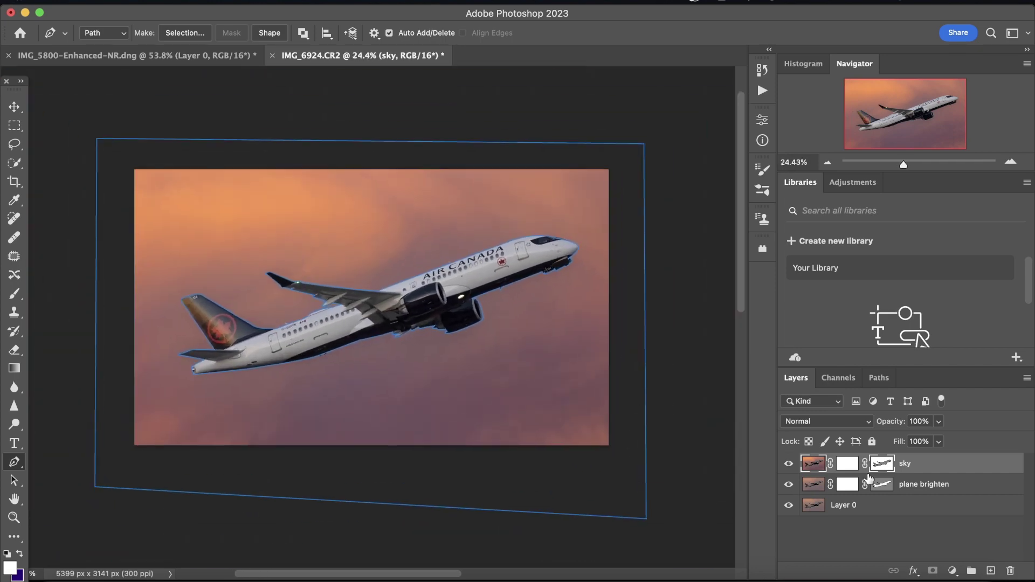
left_click(217, 1)
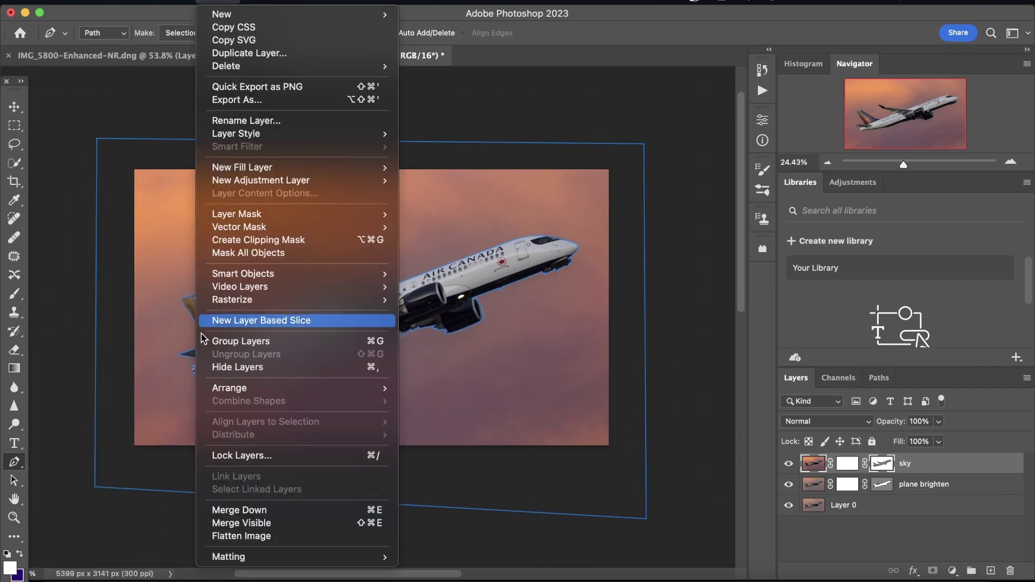
left_click(226, 536)
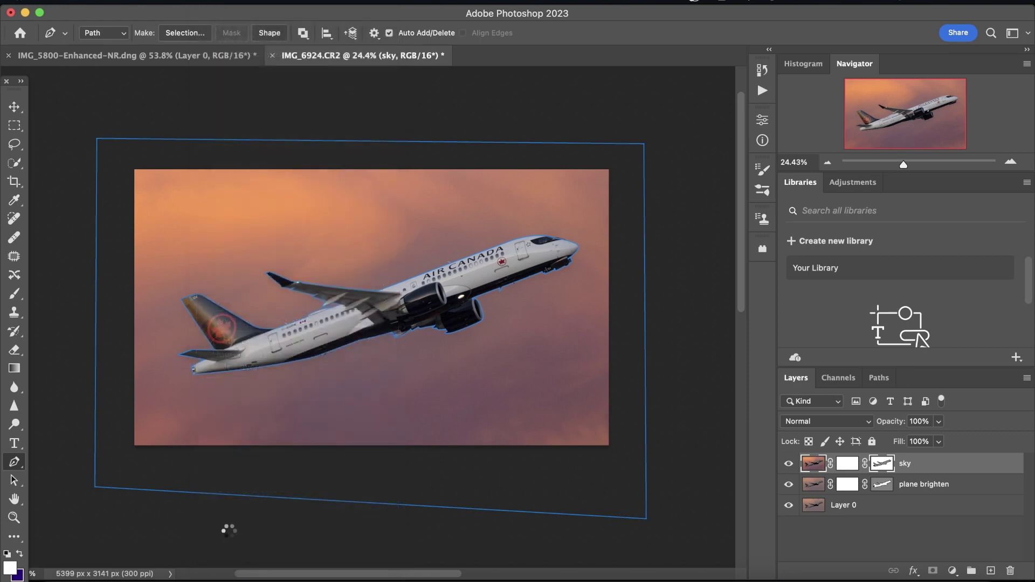
Step: In a Camera Raw Filter on the flattened image, set Exposure +0.40, Contrast +23, Highlights -19, Shadows +21, Whites +14 and Blacks -16
left_click(360, 5)
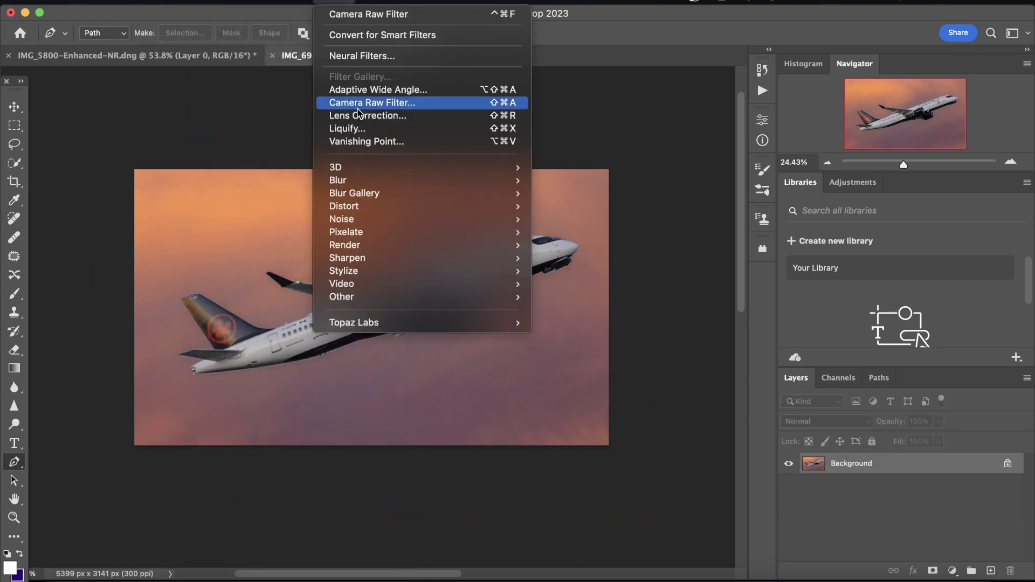
left_click(361, 103)
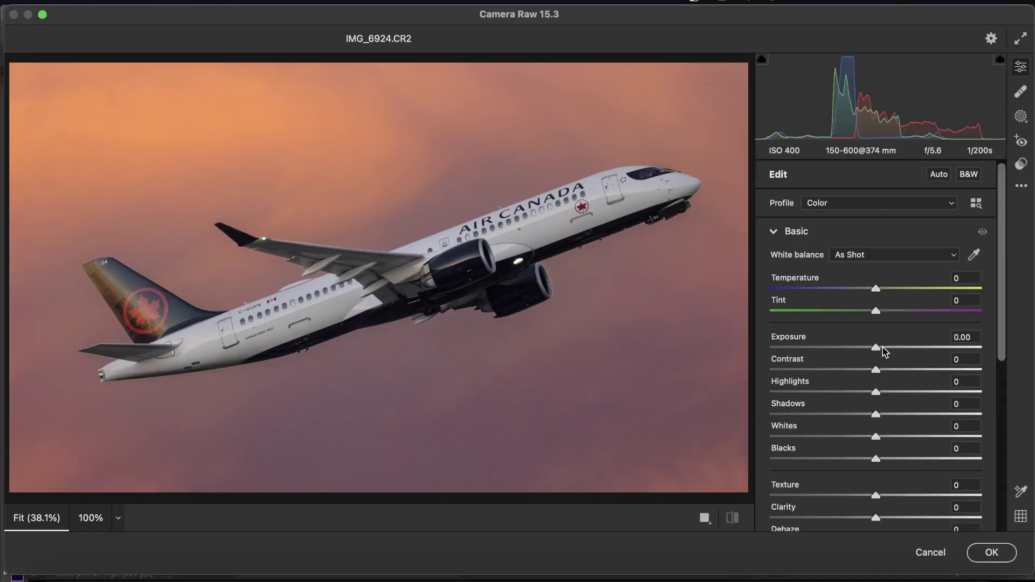
left_click_drag(882, 348, 856, 389)
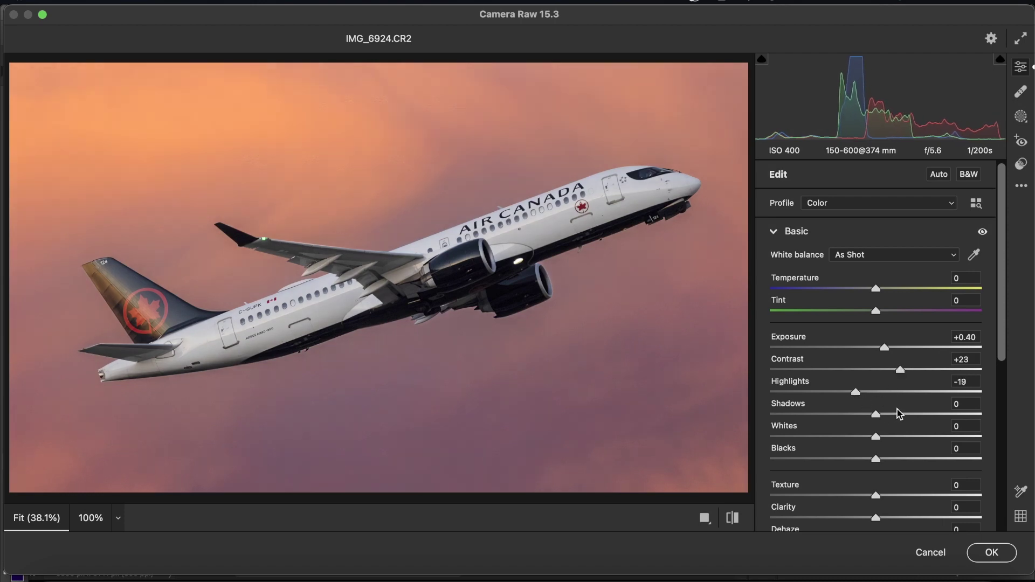
left_click_drag(899, 414, 899, 417)
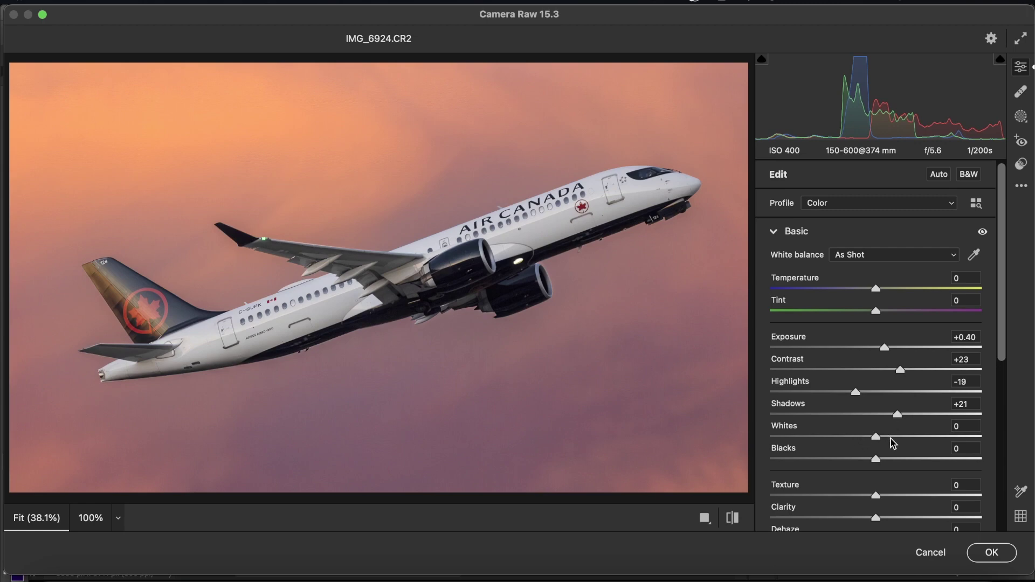
left_click(891, 437)
left_click(858, 458)
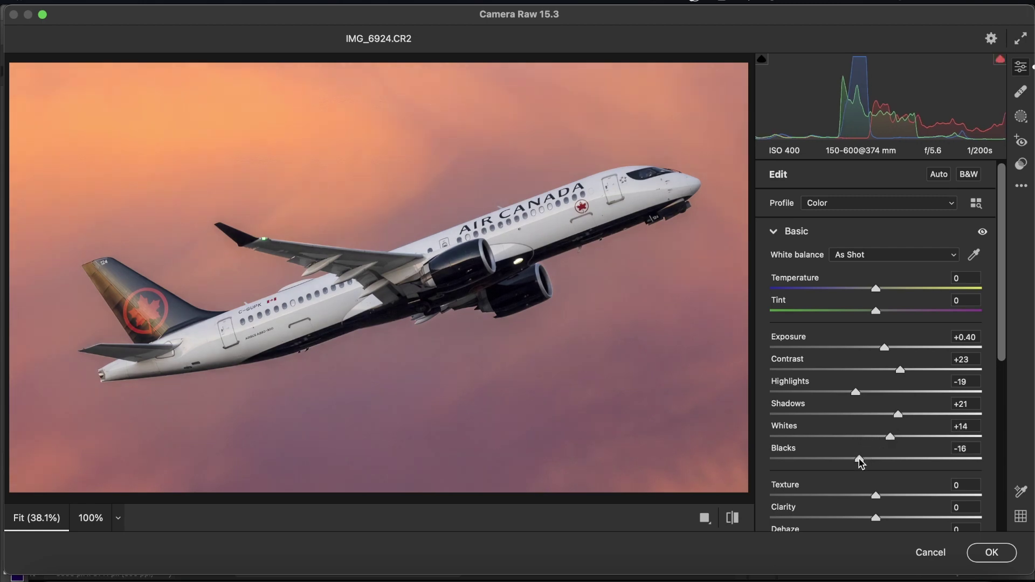
scroll(860, 458, "down", 1)
key("backslash")
key("backslash")
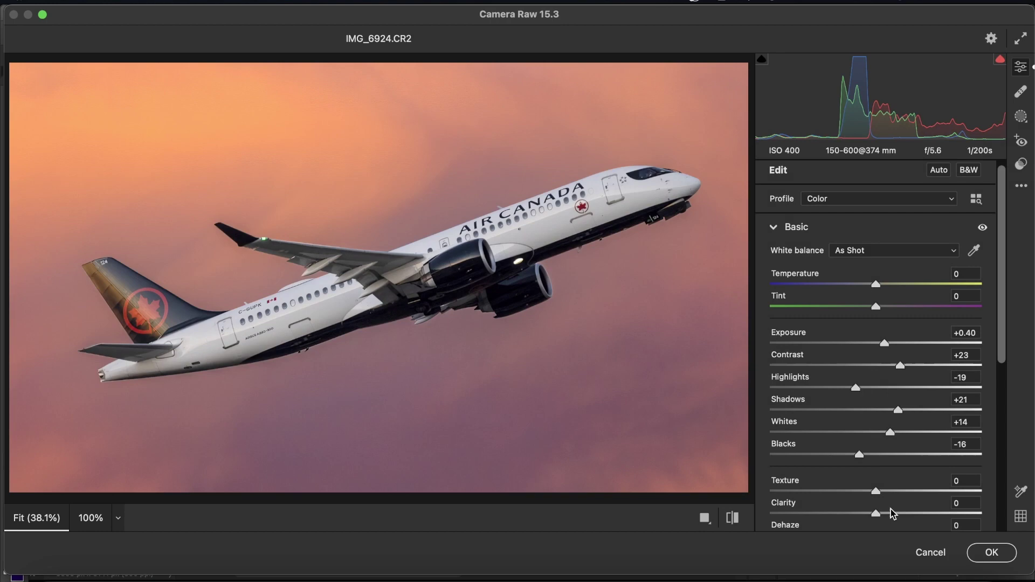
Step: Set the whole image's Clarity to +10, Dehaze to +10 and Vibrance to +12
left_click_drag(891, 513, 886, 504)
scroll(888, 513, "down", 2)
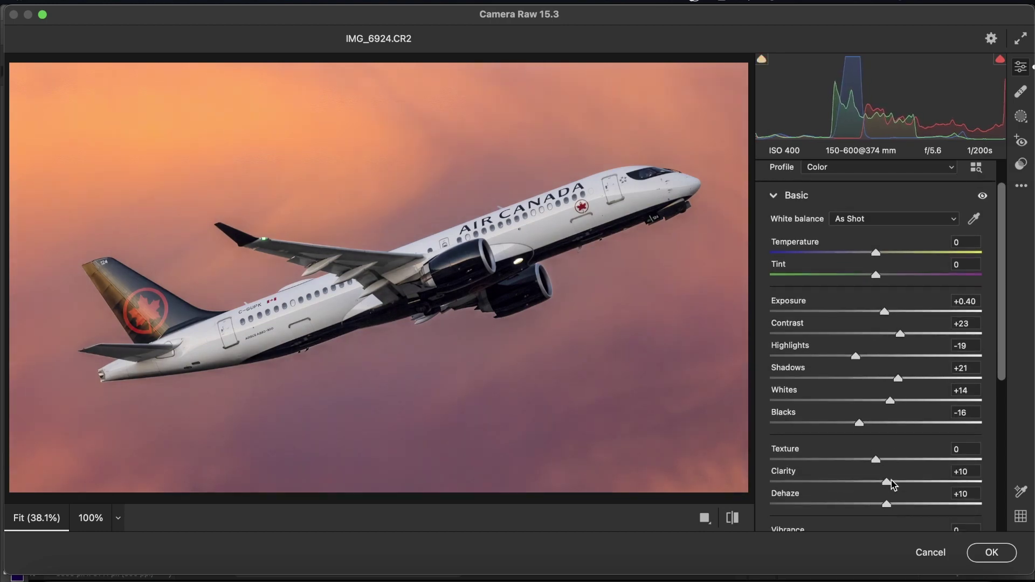
scroll(889, 474, "down", 5)
left_click(887, 266)
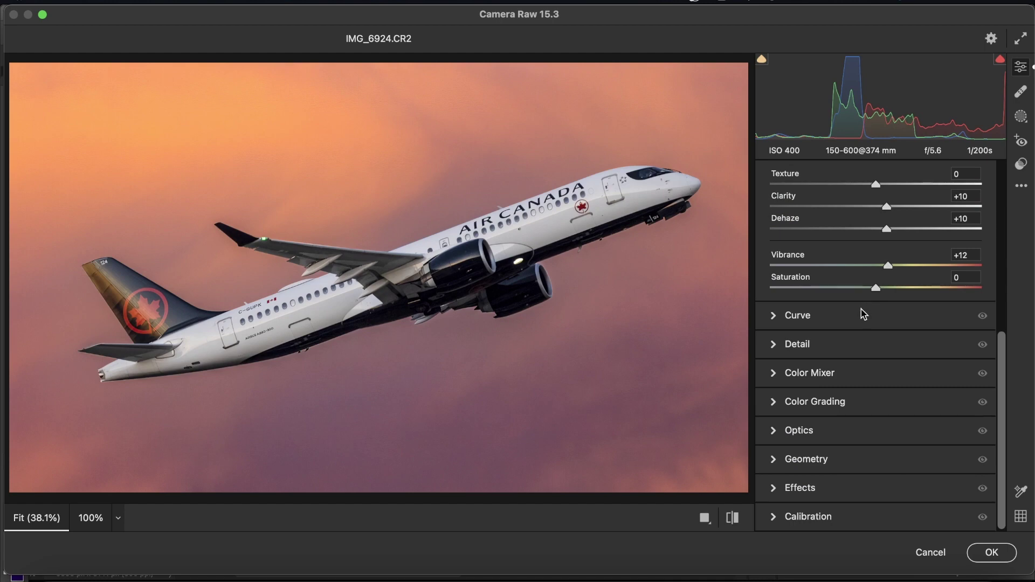
Step: Adjust the parametric tone curve to Lights +19, Darks +18 and Shadows -11
left_click(863, 315)
mouse_move(874, 309)
left_mouse_down()
mouse_move(892, 290)
mouse_move(882, 293)
left_mouse_up()
left_click(998, 61)
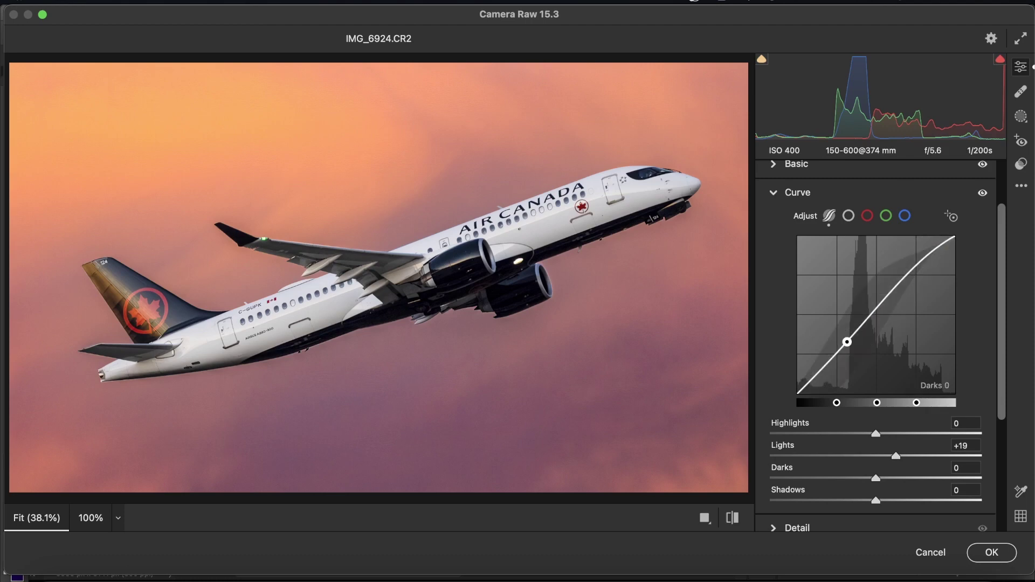
left_click_drag(848, 342, 846, 335)
left_click(827, 359)
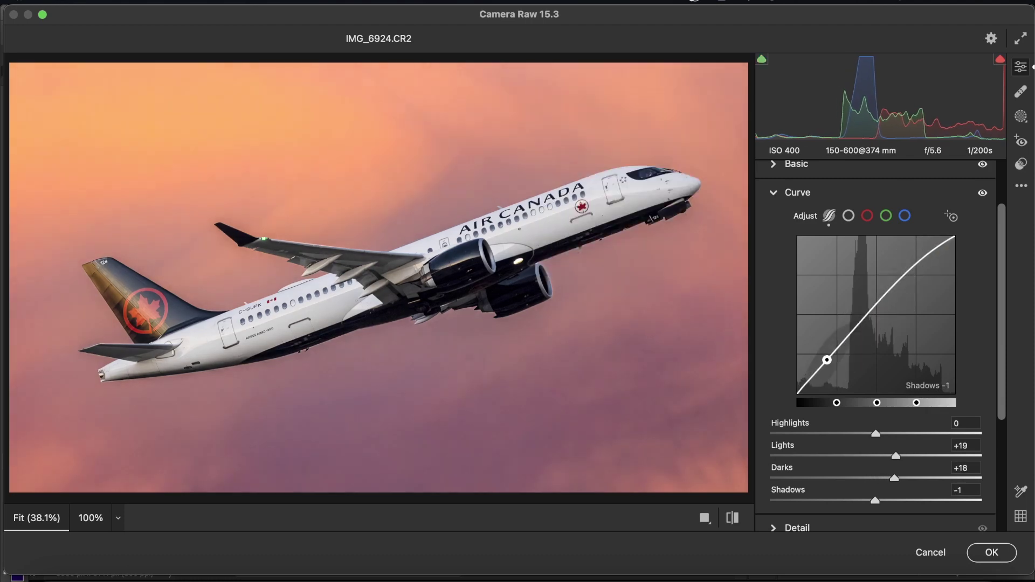
Step: Add a linear gradient mask fading from the photo's right edge to its left, with Exposure +0.65, Contrast +35 and Highlights -32
left_click(1021, 116)
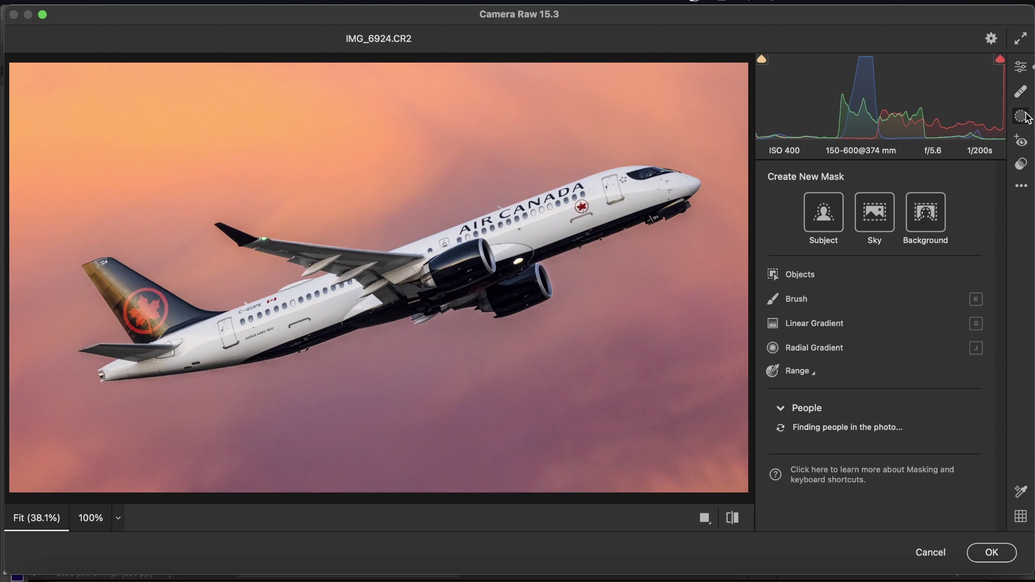
left_click(775, 325)
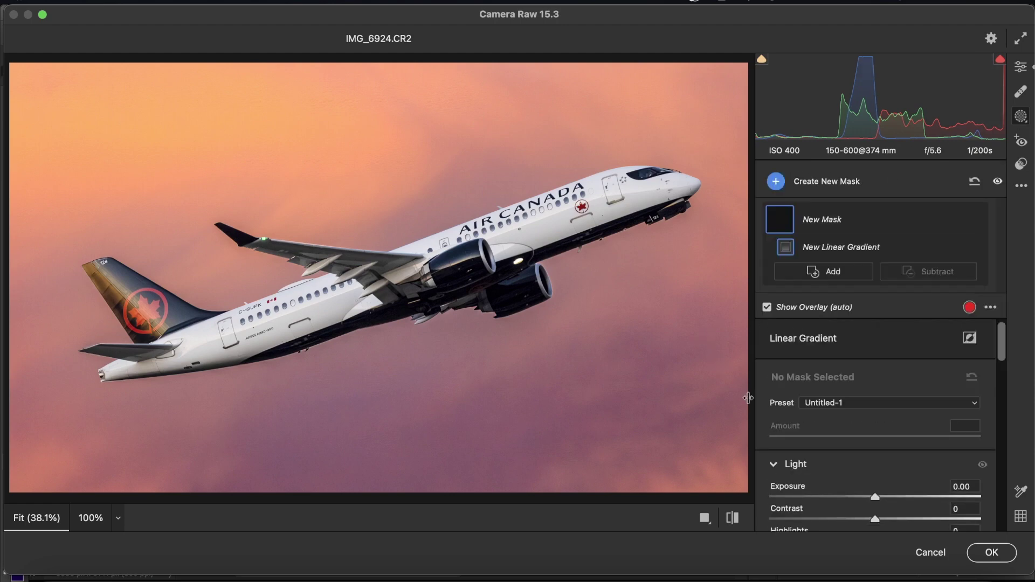
left_click_drag(747, 408, 23, 266)
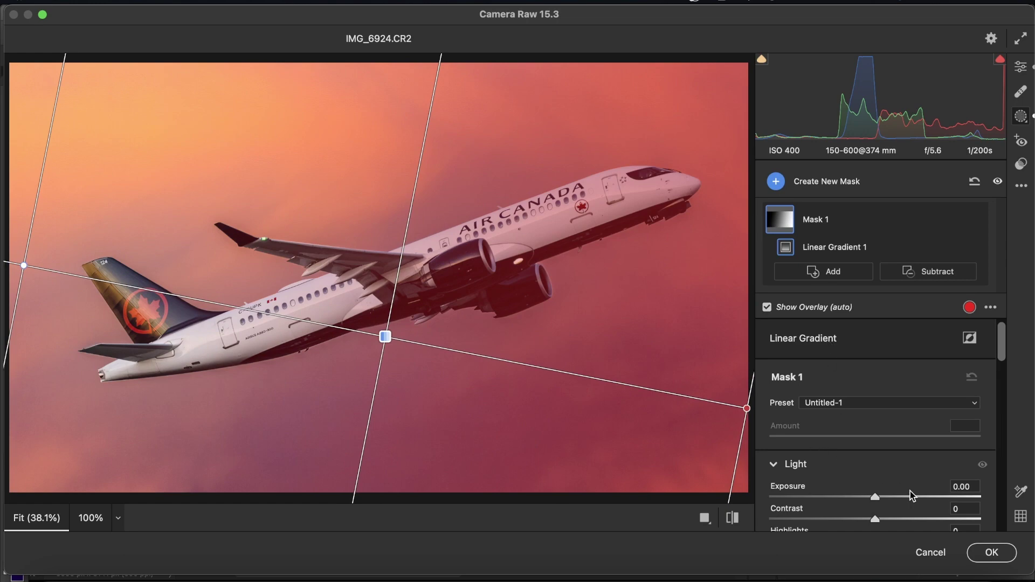
left_click(893, 496)
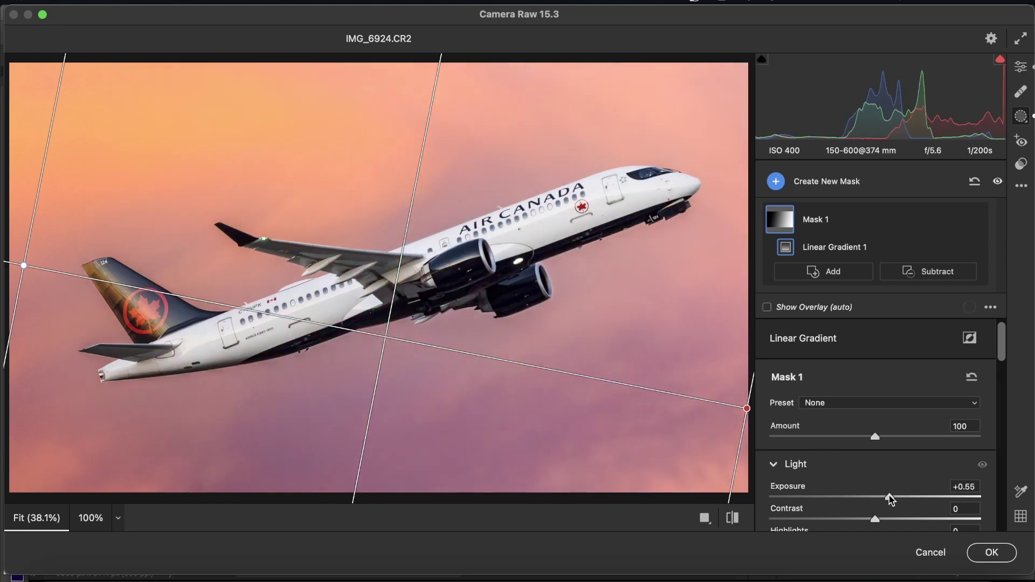
scroll(891, 496, "down", 1)
left_click_drag(900, 489, 913, 490)
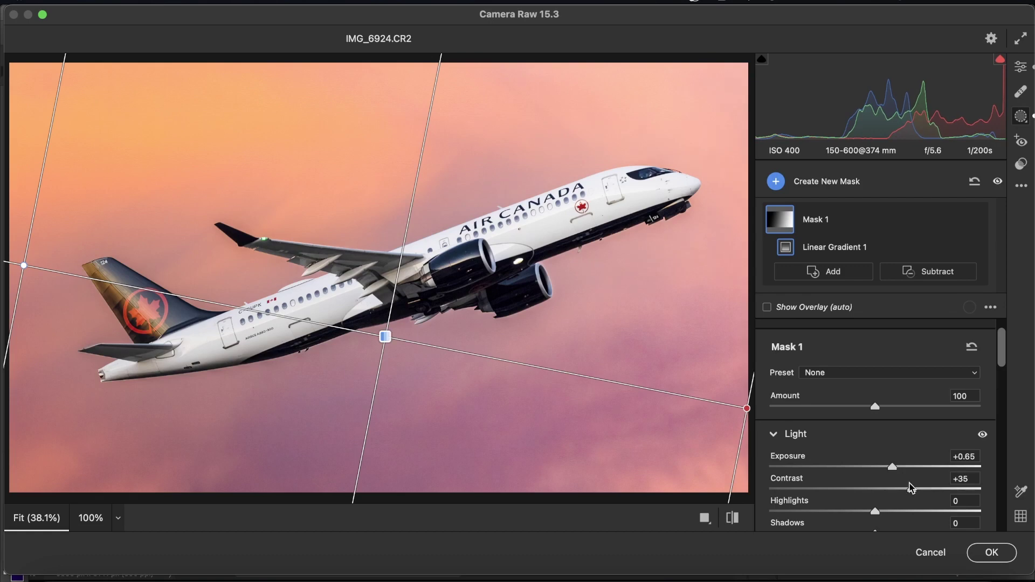
left_click_drag(841, 514, 841, 511)
Step: Add a second linear gradient mask fading from the left edge to the right, with Exposure -0.60, Highlights +25 and raised Contrast, and return to the global adjustments
left_click(775, 181)
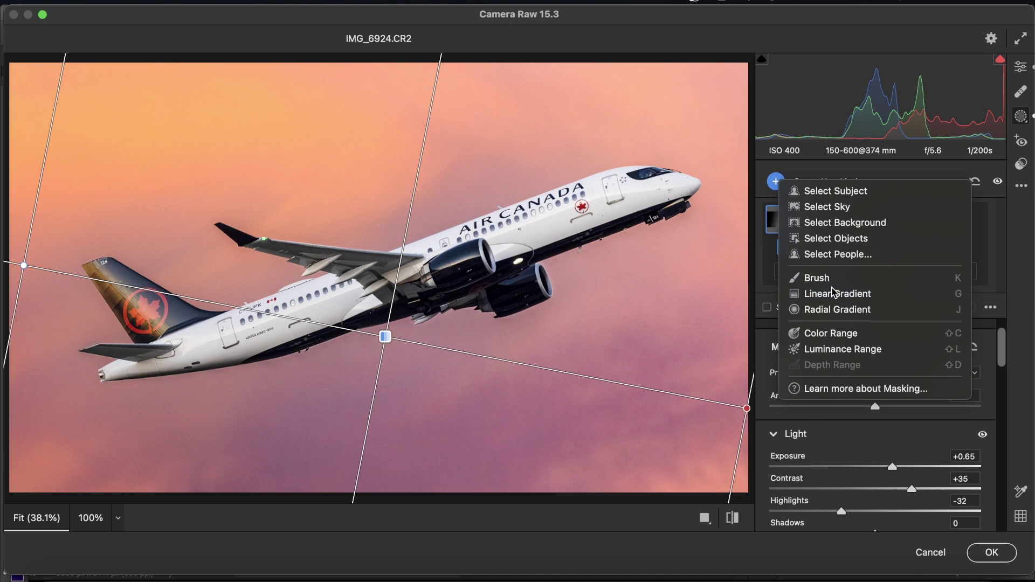
left_click(834, 292)
left_click_drag(12, 145, 745, 246)
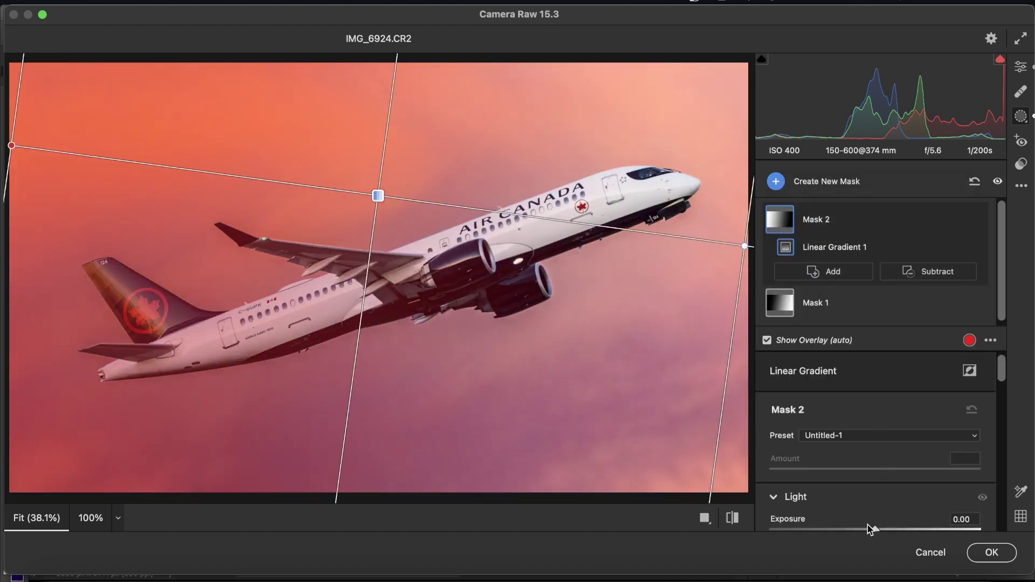
left_click_drag(869, 528, 861, 529)
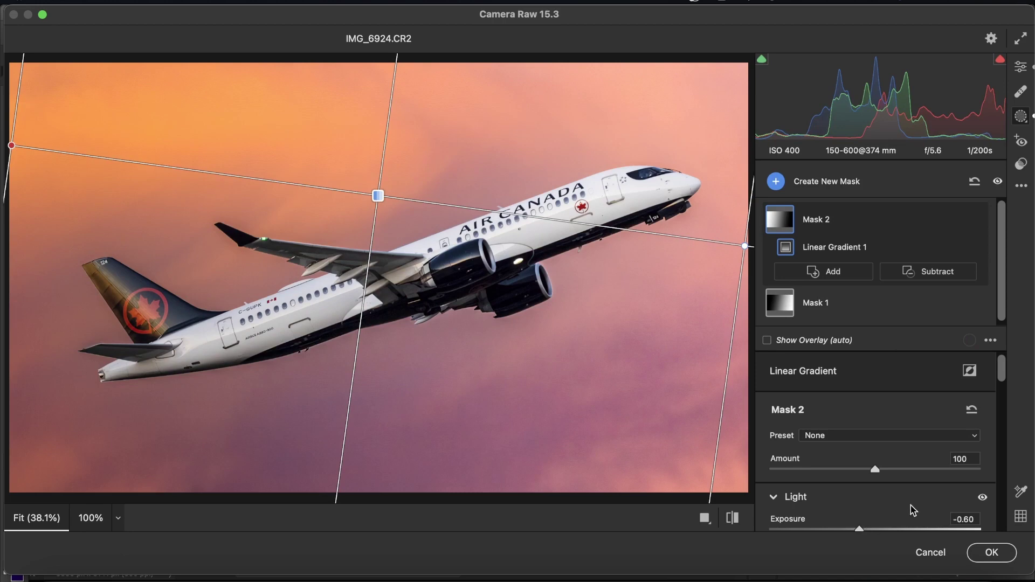
scroll(913, 510, "down", 3)
left_click(902, 475)
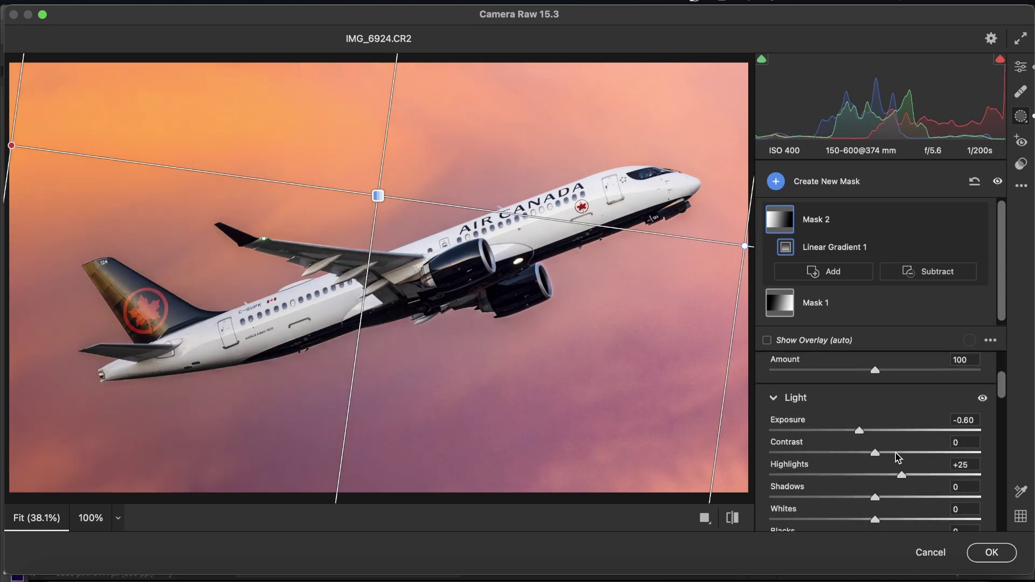
left_click(895, 454)
left_click(1022, 67)
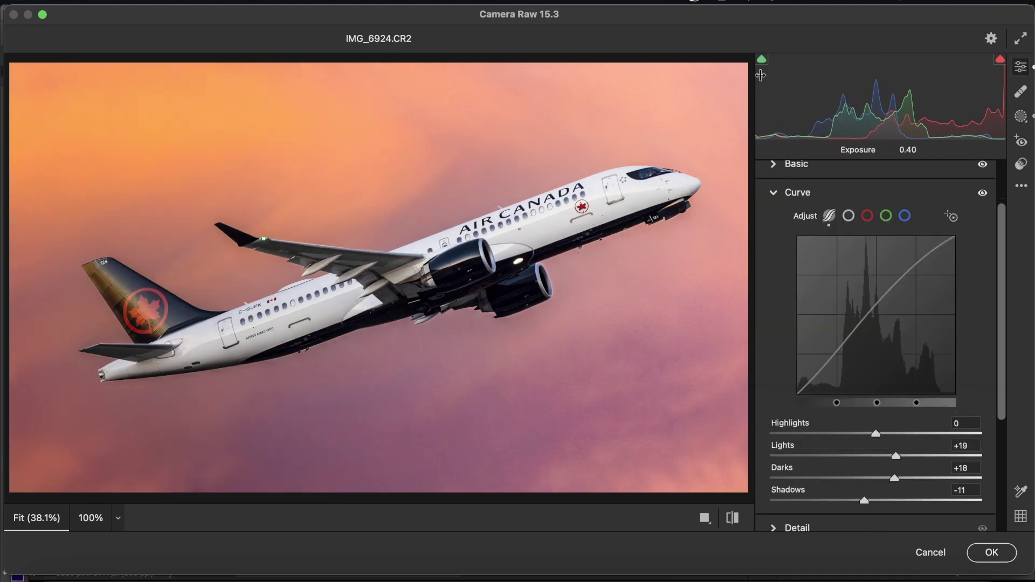
Step: Add a third linear gradient mask fading straight down from the photo's upper edge to its lower edge
scroll(620, 112, "down", 5)
scroll(620, 114, "up", 1)
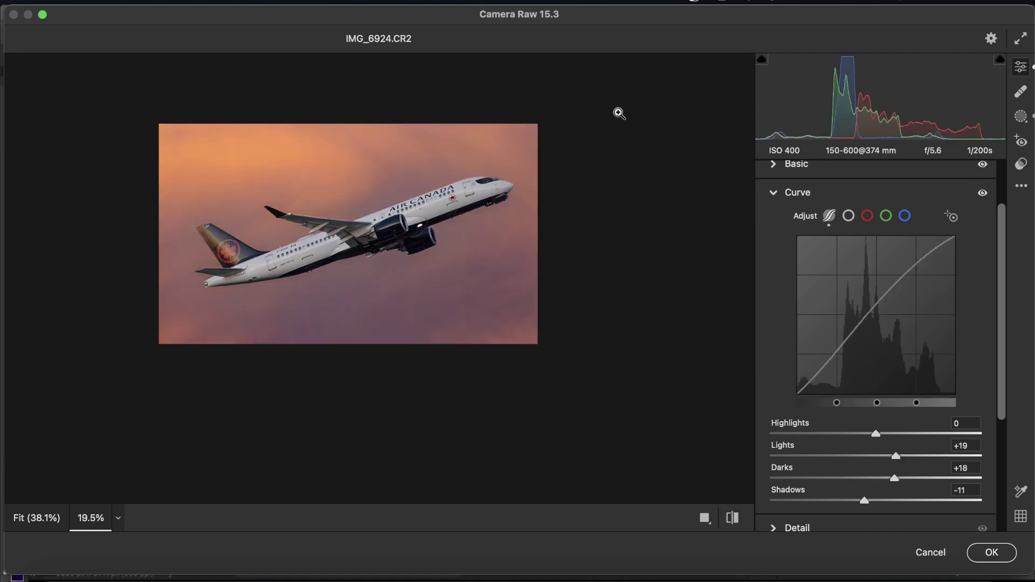
scroll(619, 111, "up", 3)
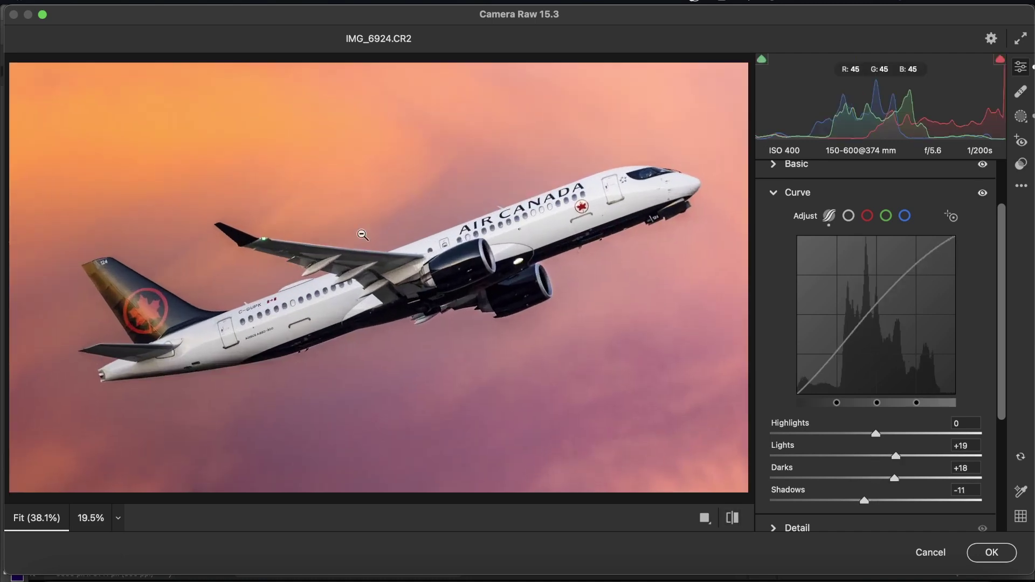
left_click(1021, 116)
left_click(776, 181)
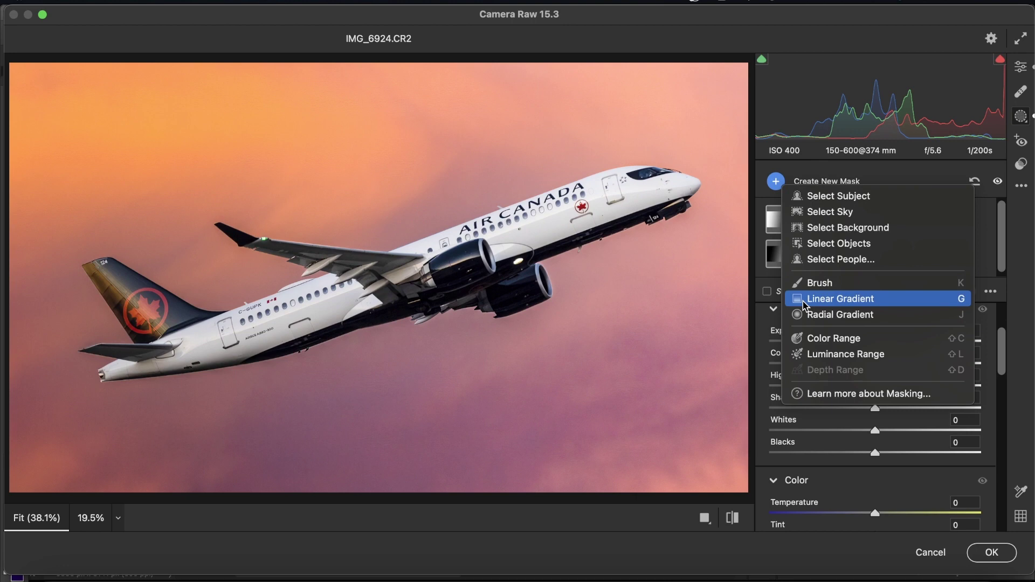
left_click(803, 299)
left_click_drag(344, 58, 342, 499)
Step: Set the new gradient mask's Exposure to -0.65 and Highlights to +29
left_click_drag(858, 529, 859, 527)
scroll(860, 531, "down", 1)
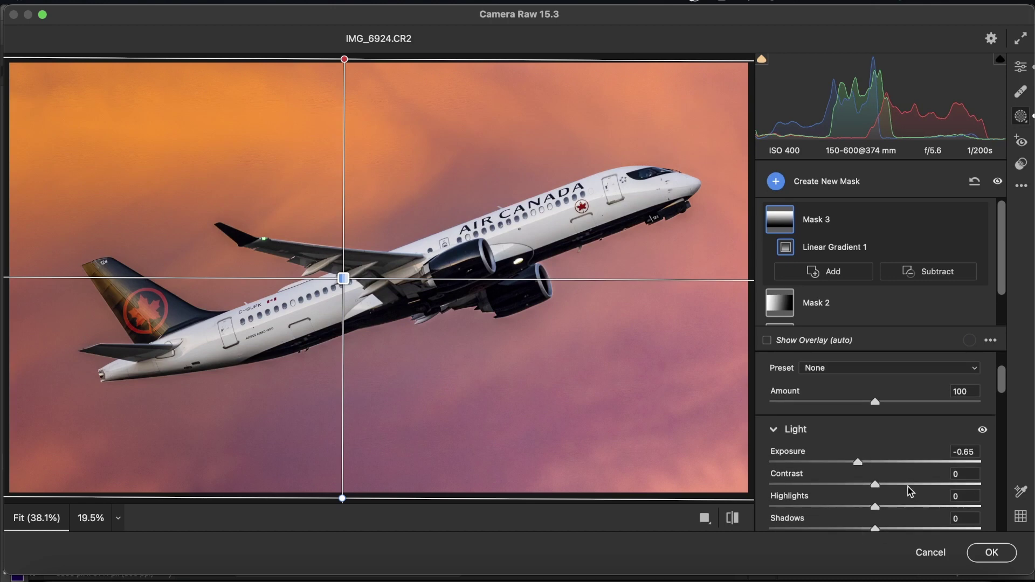
left_click(905, 507)
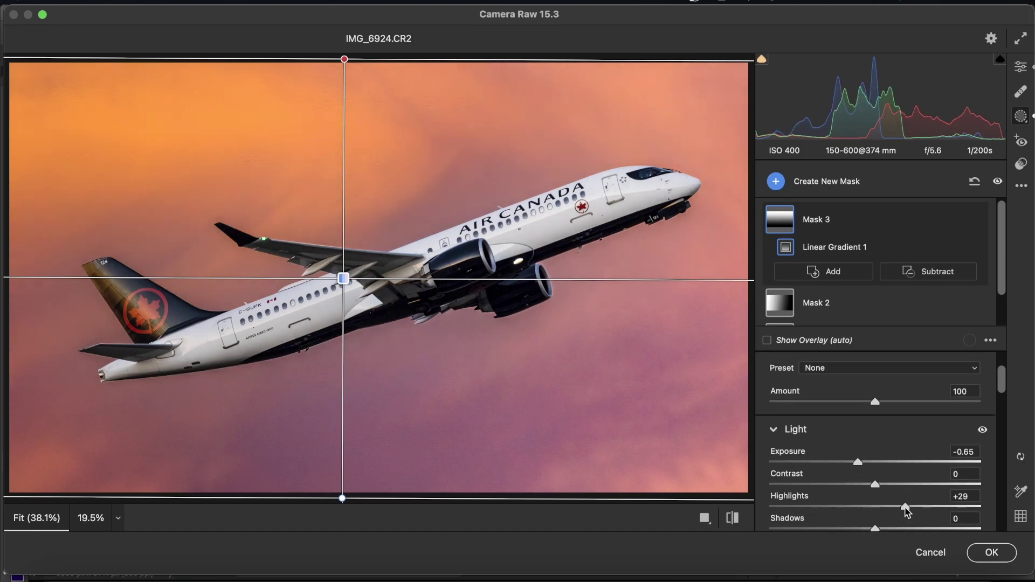
Step: Return to the global adjustments, check the whole photo, and apply the Camera Raw edits
left_click(1022, 67)
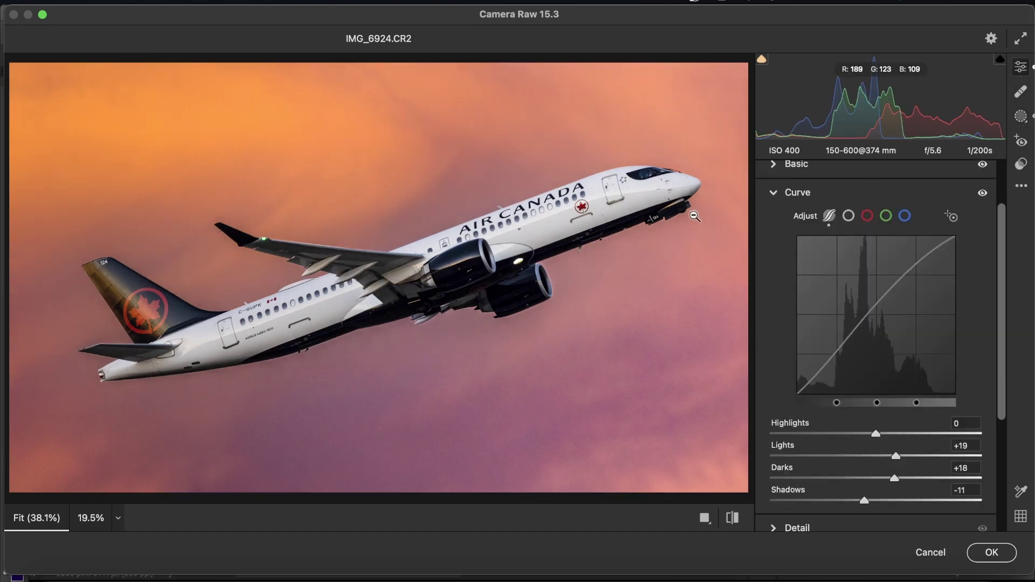
scroll(693, 222, "down", 3)
key("super+0")
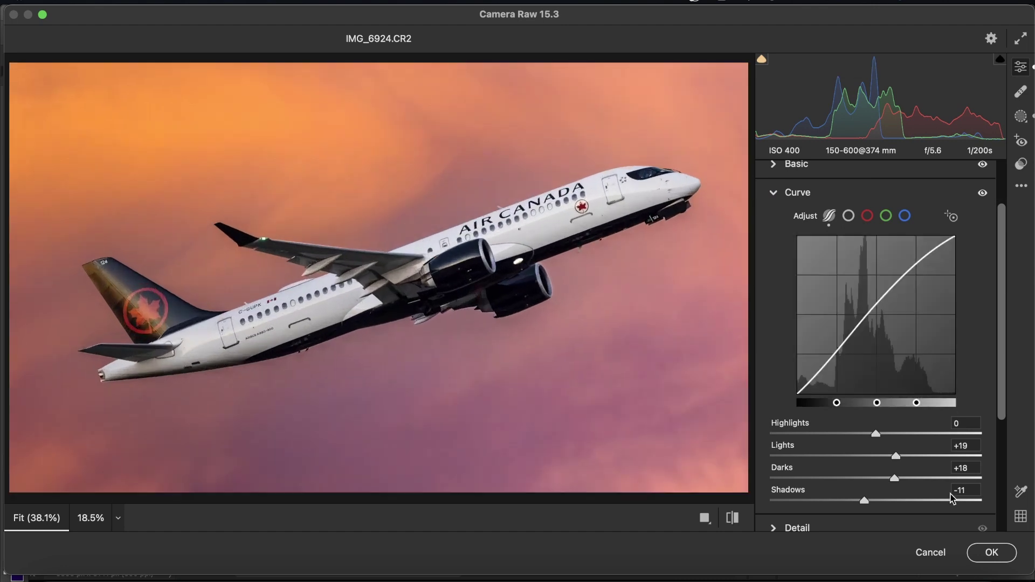
left_click(996, 546)
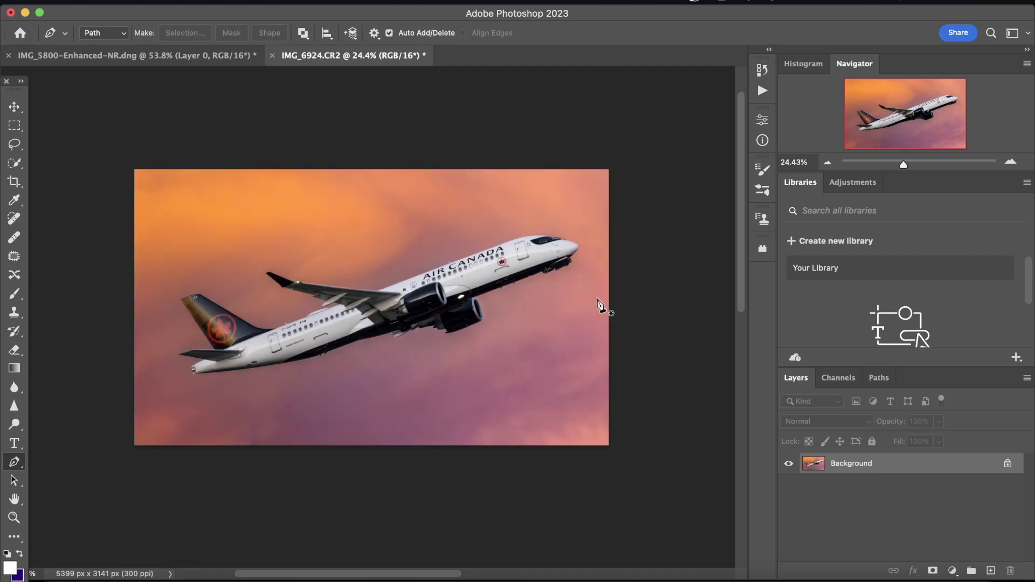
Step: Reopen the Camera Raw filter on the flattened photo and set the Basic Exposure to +0.30
left_click(333, 2)
left_click(354, 101)
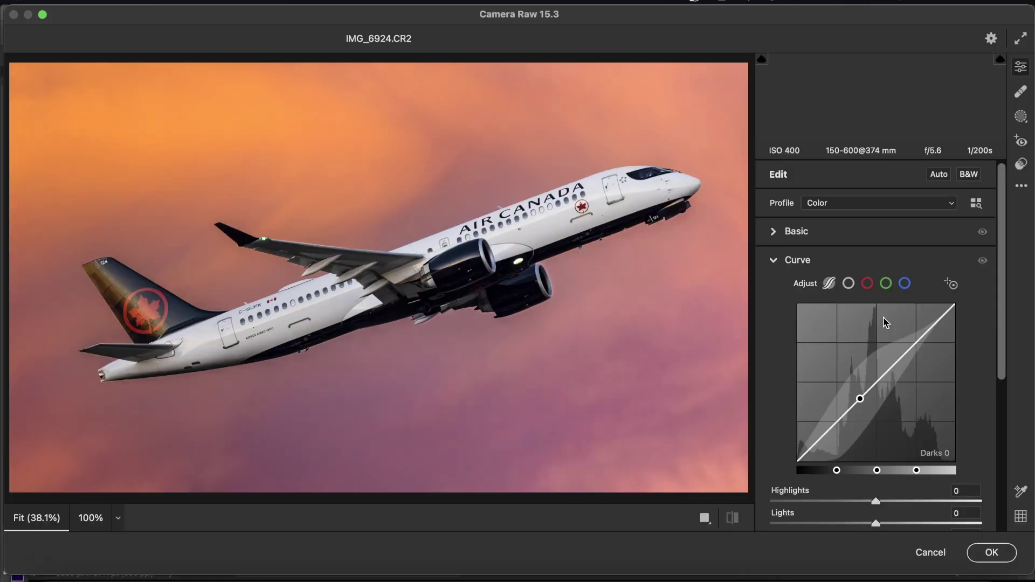
left_click(823, 233)
left_click_drag(876, 291, 885, 291)
left_click(557, 193, "alt")
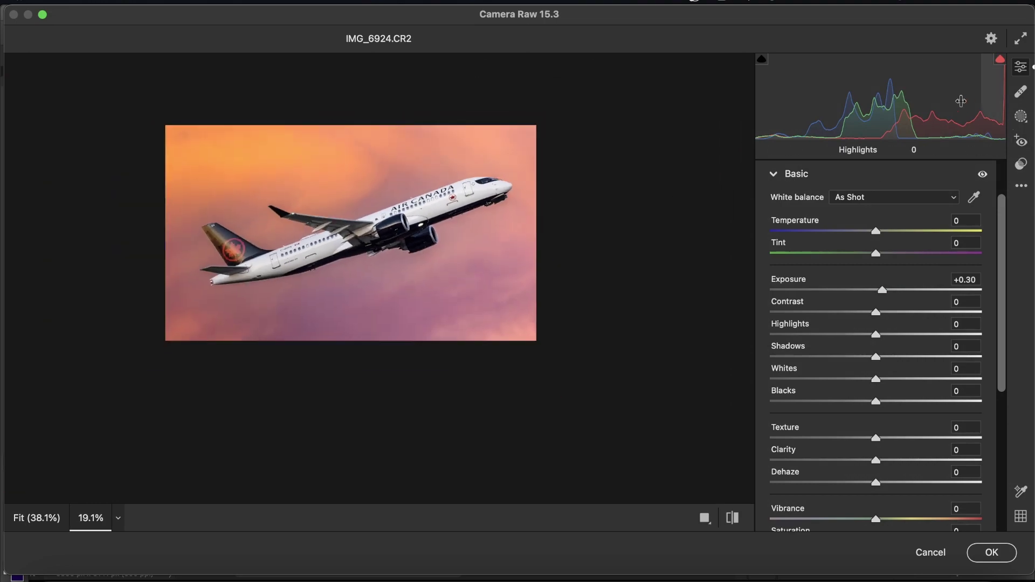
Step: Check the sky with the highlight clipping warning, turn the warning off again, and apply the Camera Raw filter
left_click(1001, 59)
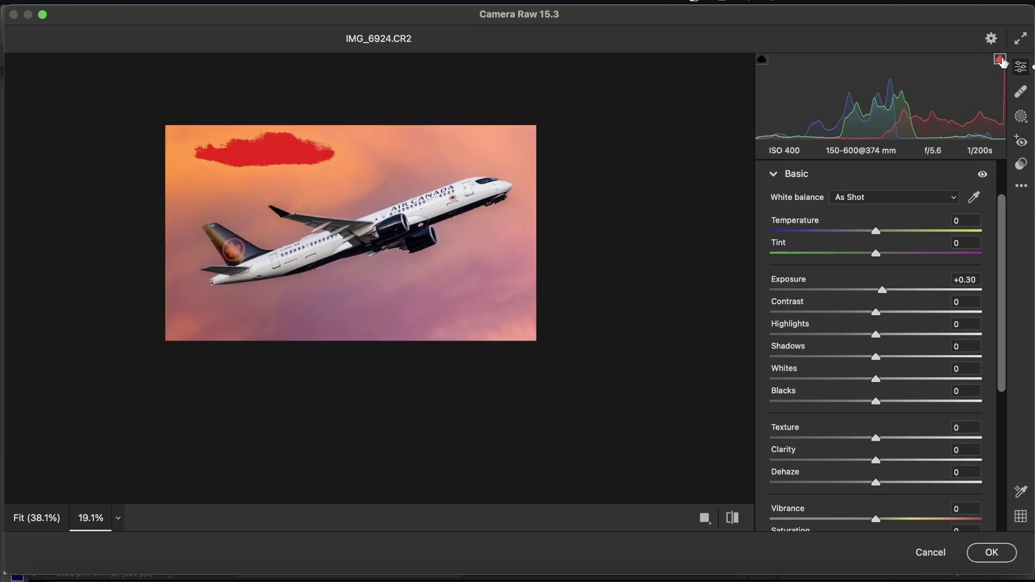
left_click(302, 167)
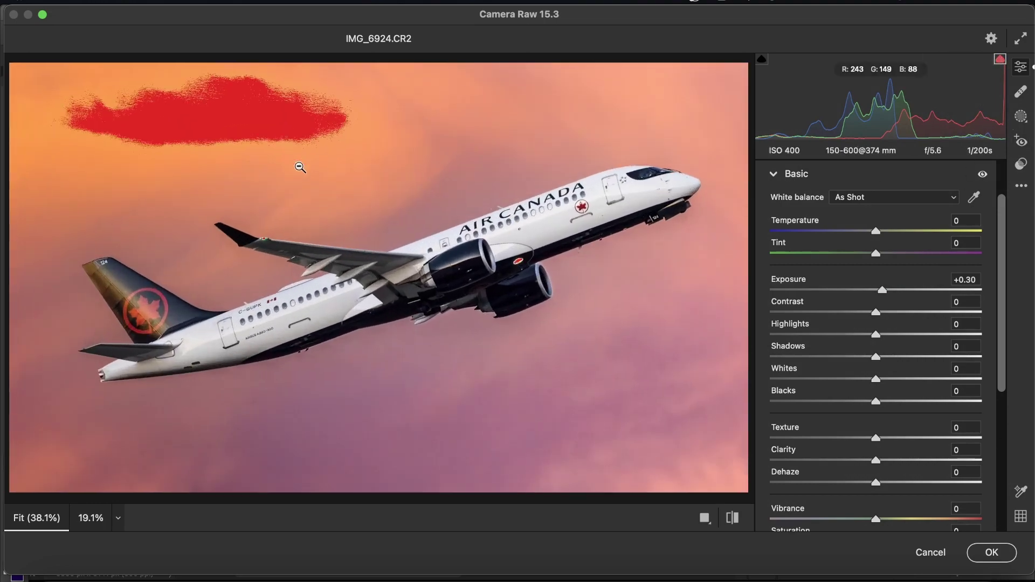
left_click(1000, 60)
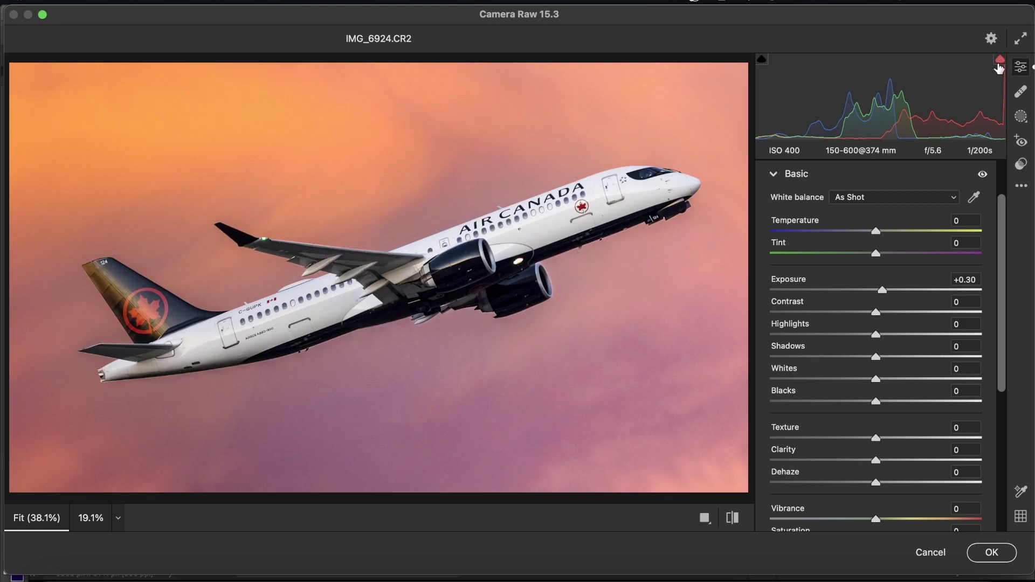
left_click(988, 552)
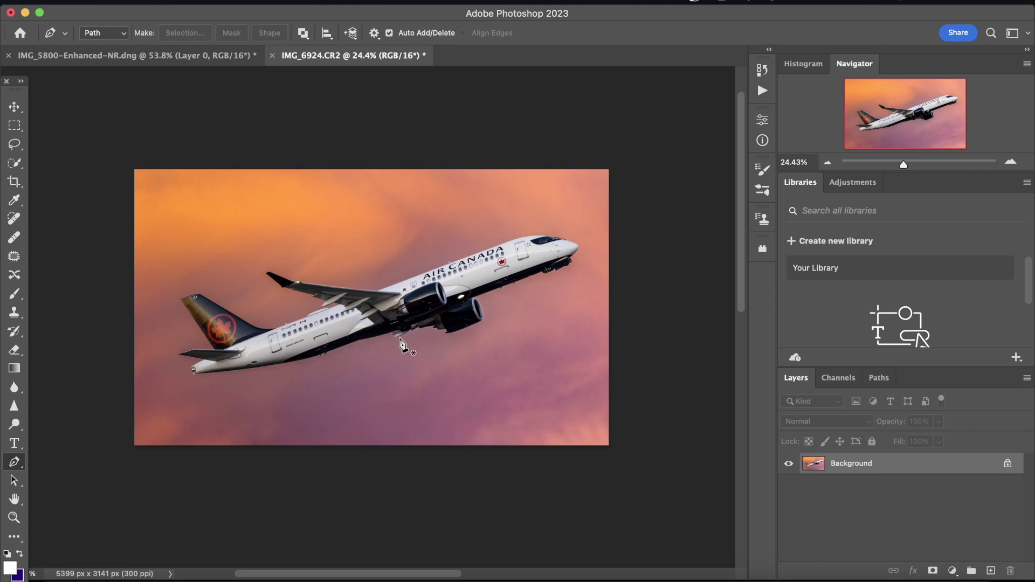